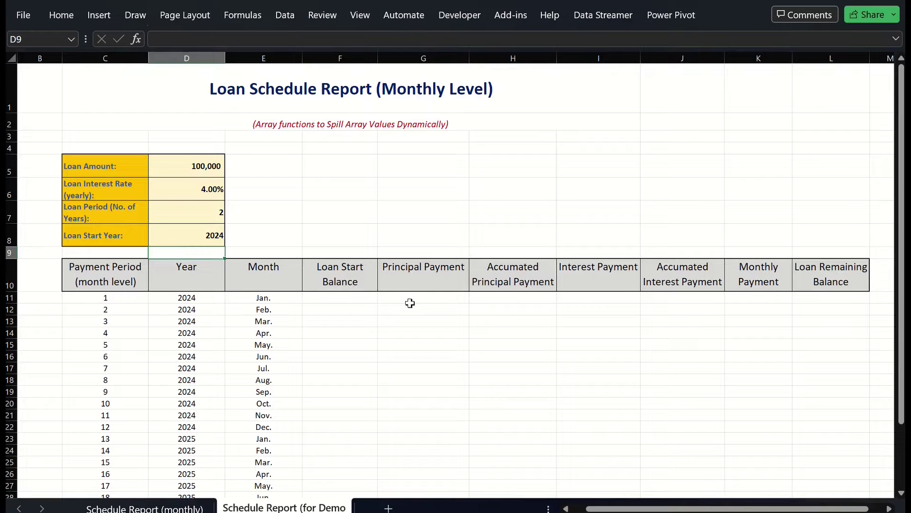
# Step: Begin a negated PPMT formula in G11 with D6/12 as the rate and the spilled payment periods C11# as the period
pyautogui.click(410, 304)
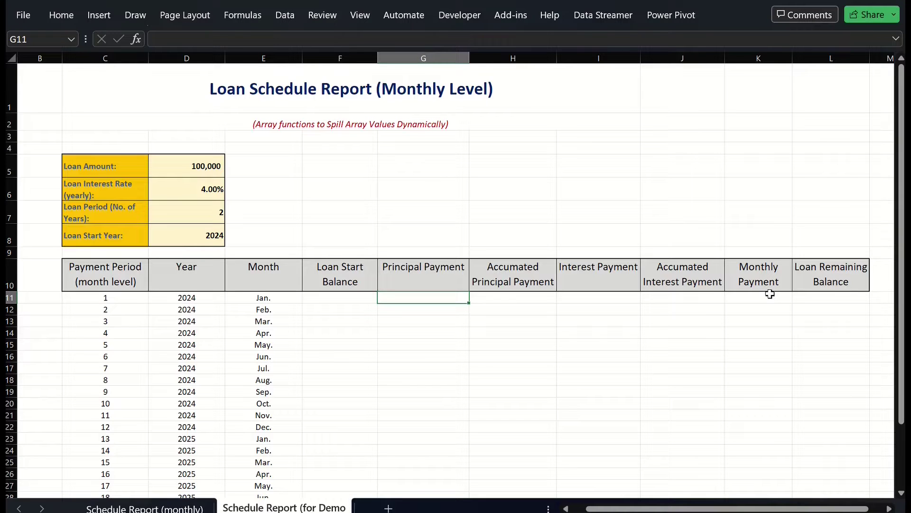
pyautogui.write('=-PPMT')
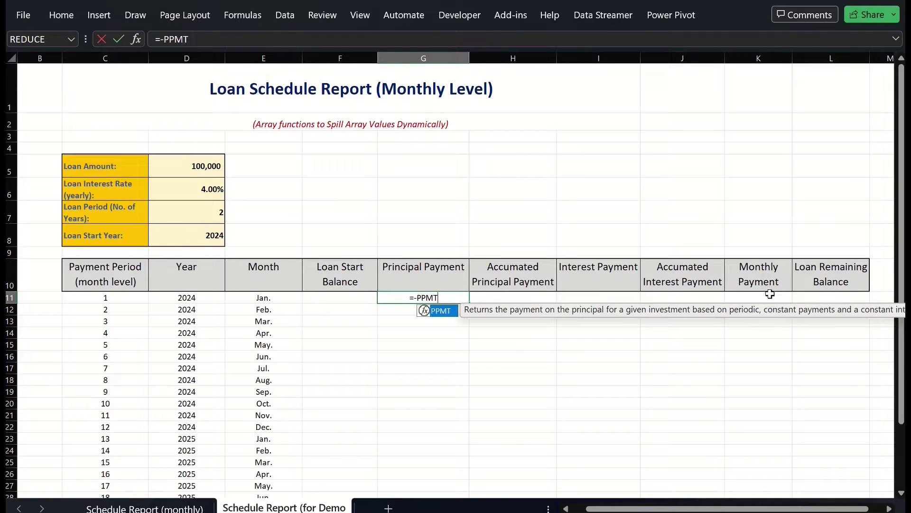
pyautogui.write('(')
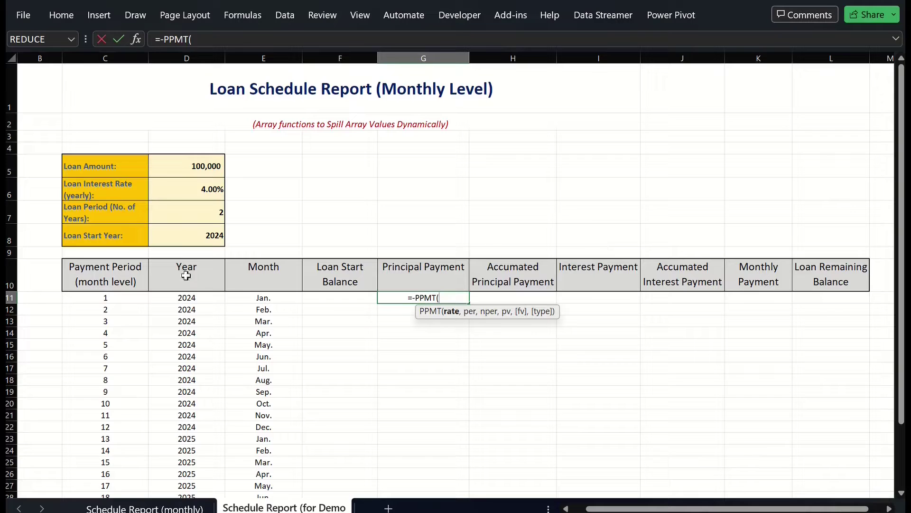
pyautogui.click(203, 195)
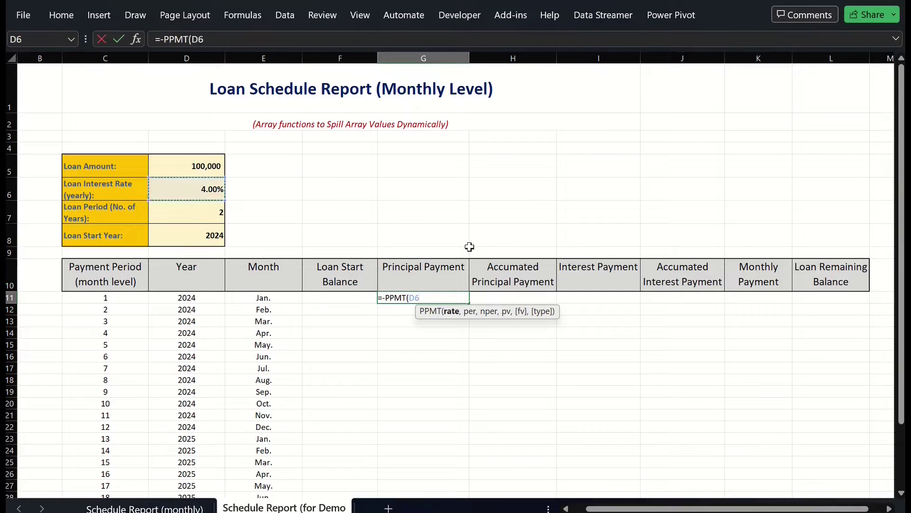
pyautogui.write('/12,')
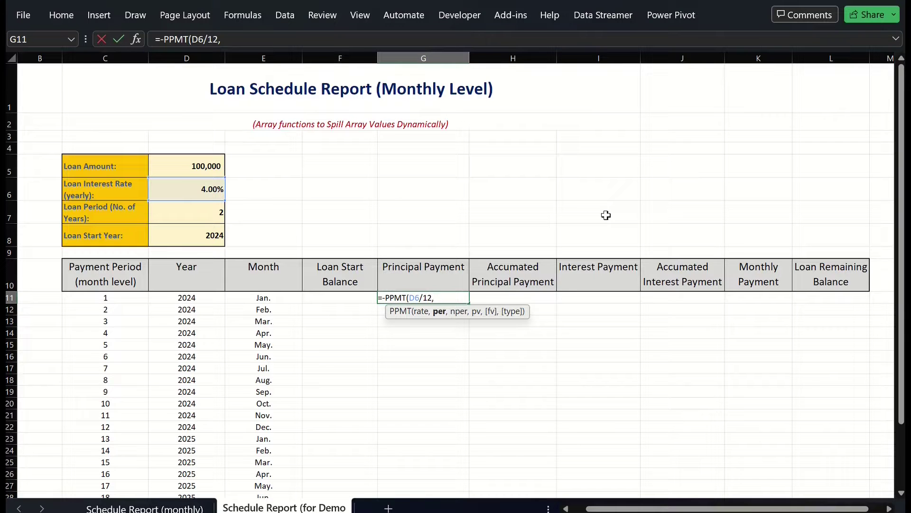
pyautogui.write('C1')
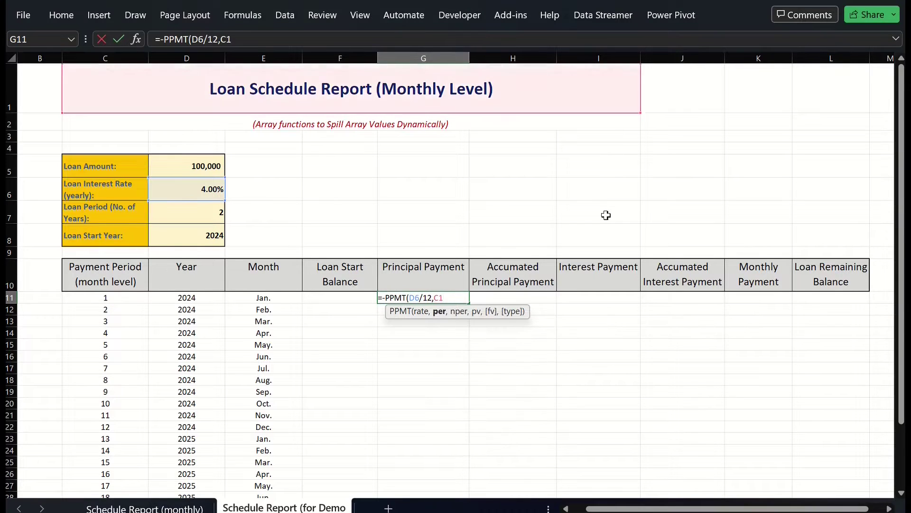
pyautogui.write('1#,')
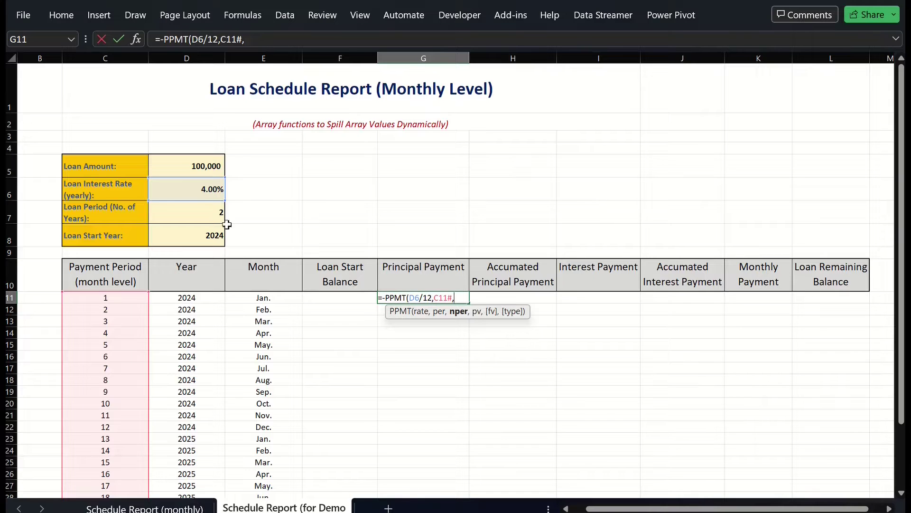
# Step: Complete the Principal Payment formula with D7*12 as nper, D5 as pv, and the fv and type arguments left empty
pyautogui.click(218, 211)
pyautogui.write('*12')
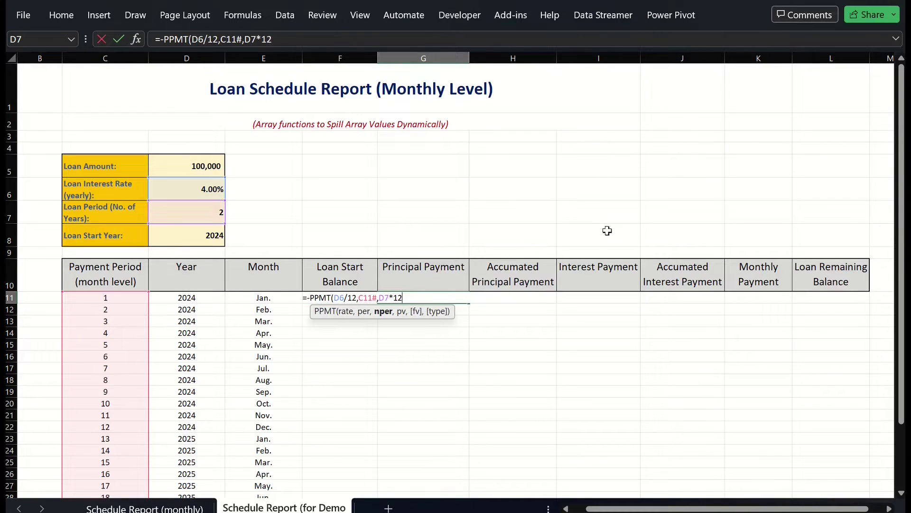
pyautogui.write(',')
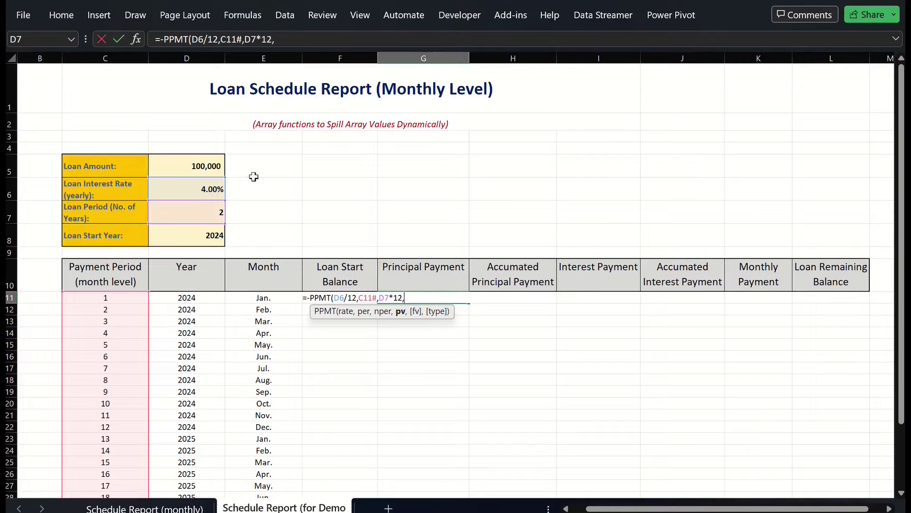
pyautogui.click(199, 164)
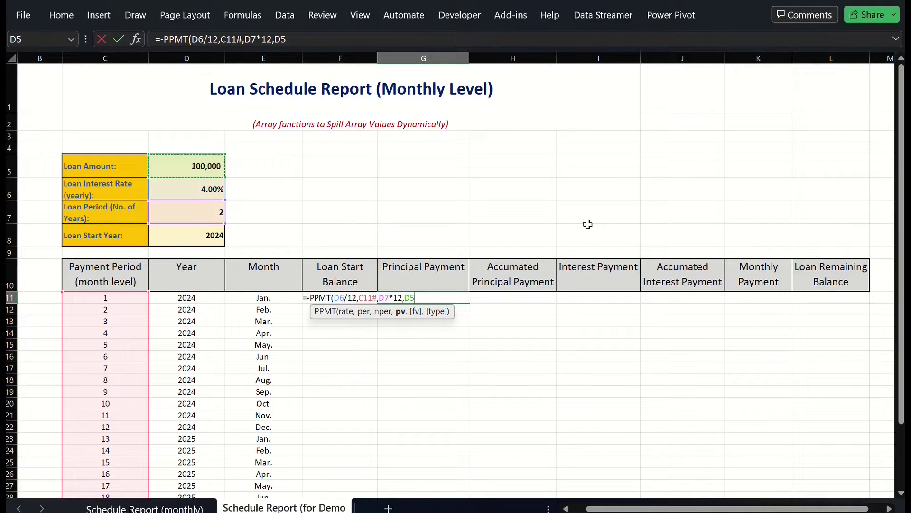
pyautogui.write(',')
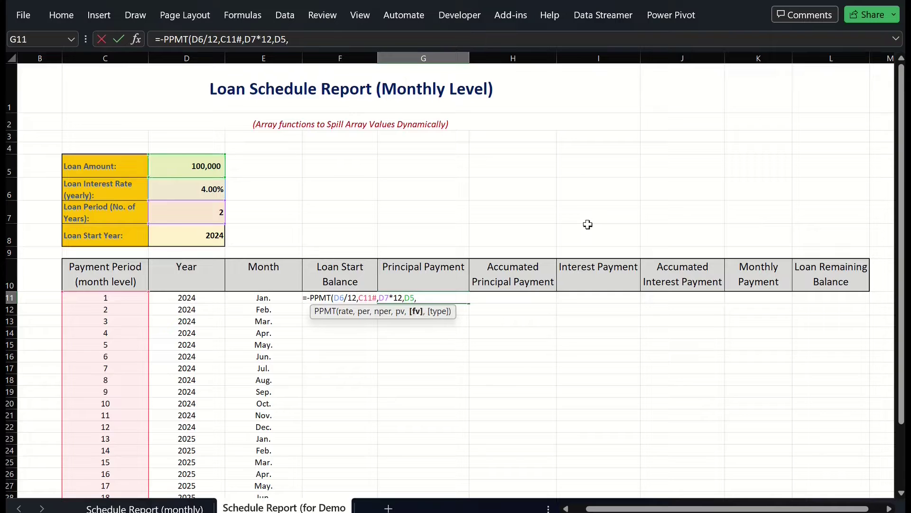
pyautogui.write(',')
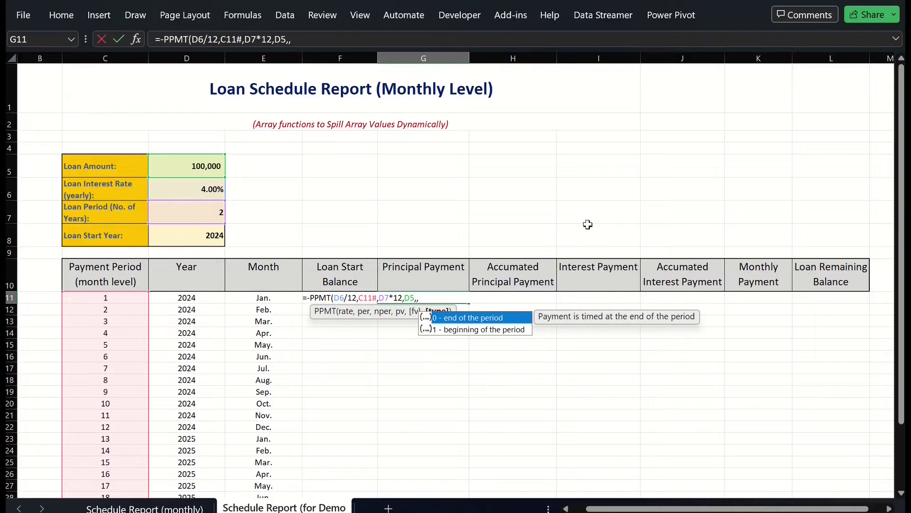
pyautogui.write(',')
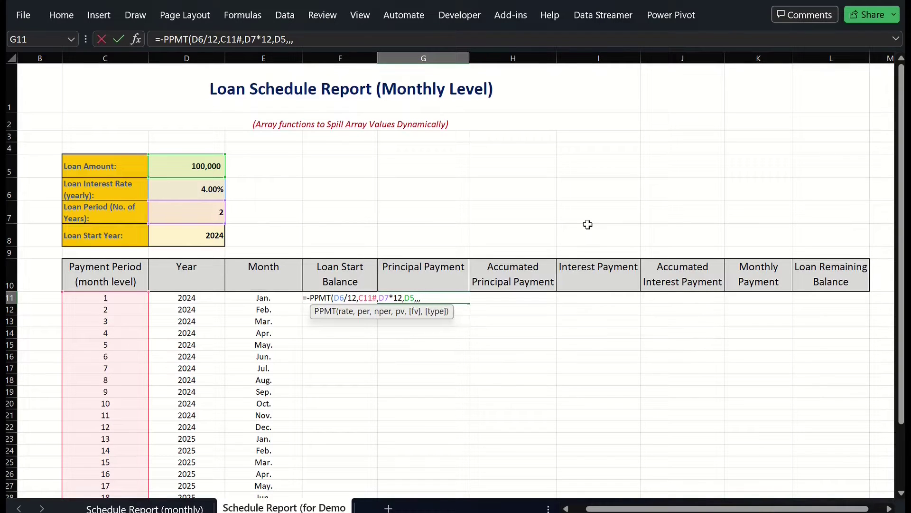
pyautogui.press('BackSpace')
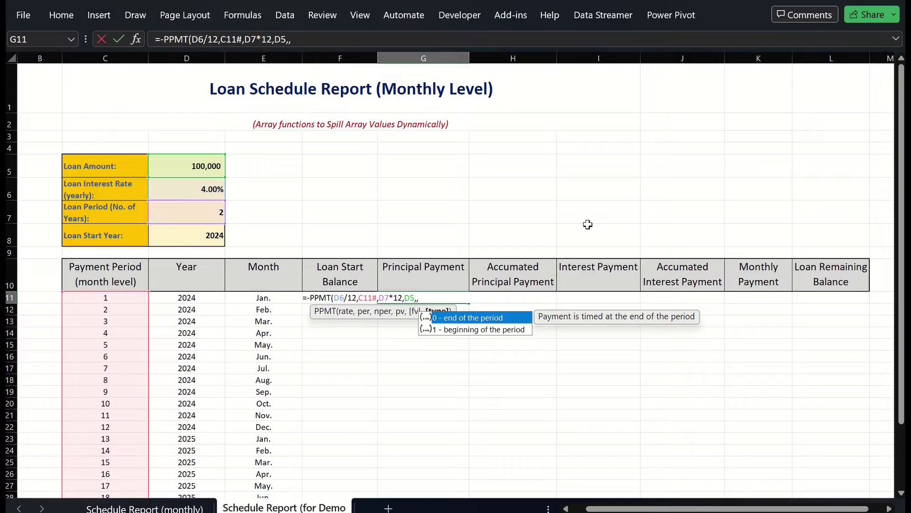
pyautogui.write(')')
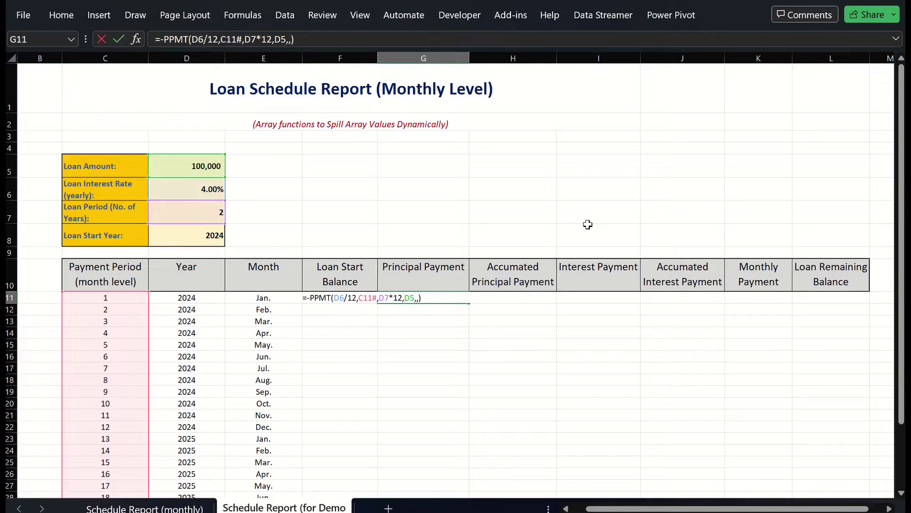
pyautogui.press('Return')
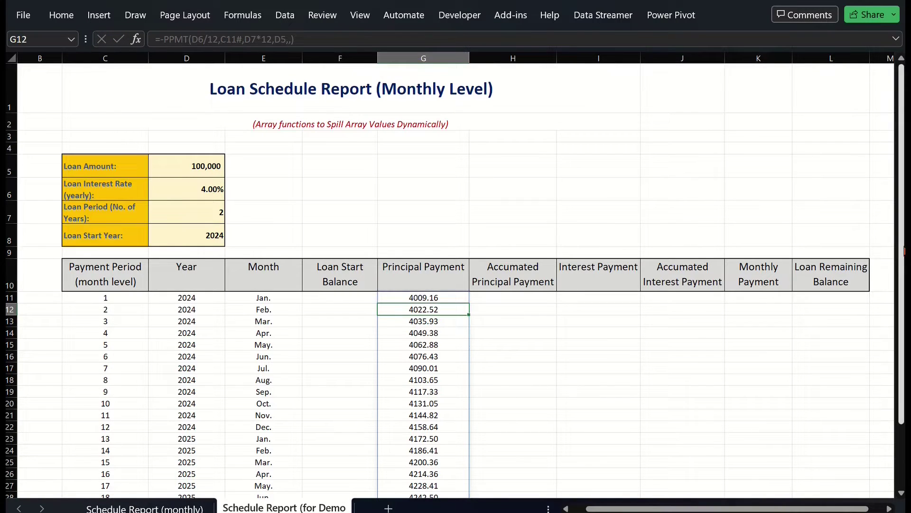
pyautogui.moveTo(903, 257)
pyautogui.mouseDown()
pyautogui.moveTo(903, 318)
pyautogui.moveTo(903, 256)
pyautogui.mouseUp()
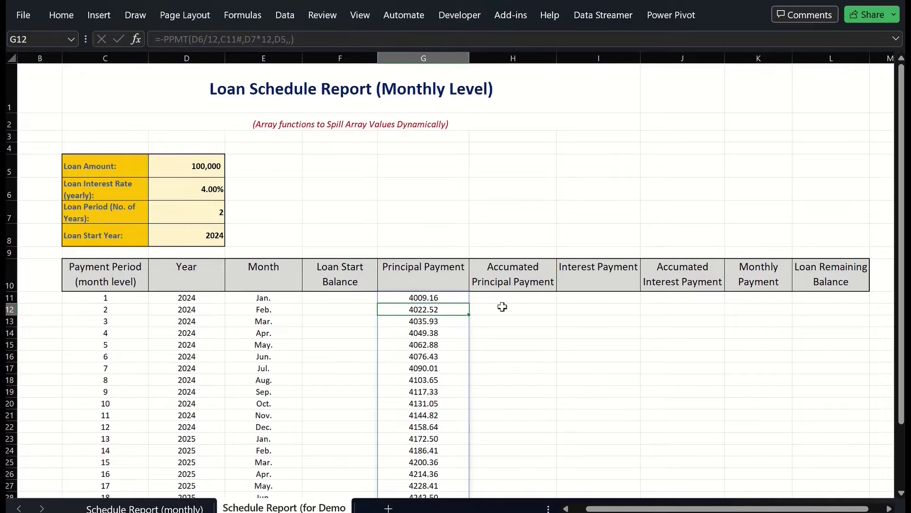
# Step: Start a SUBTOTAL formula in H11, the first cell of the accumulated principal payment column
pyautogui.click(502, 299)
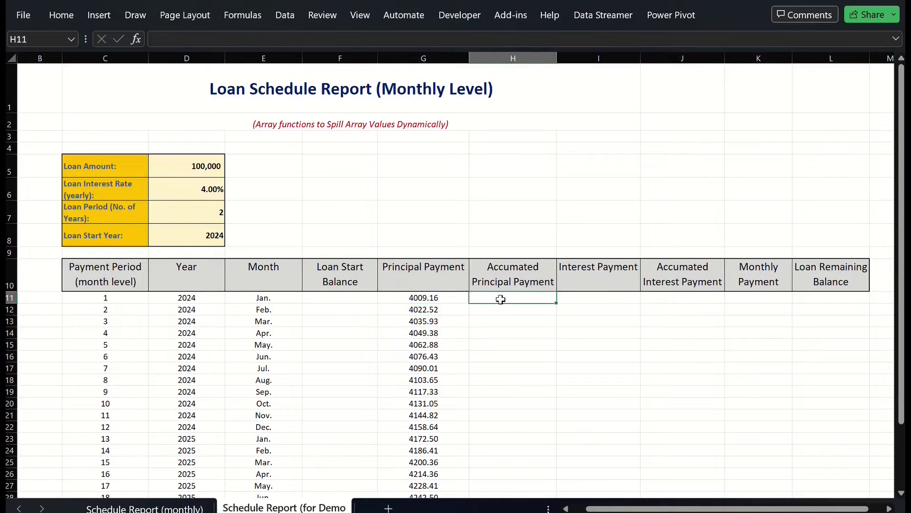
pyautogui.write('=S')
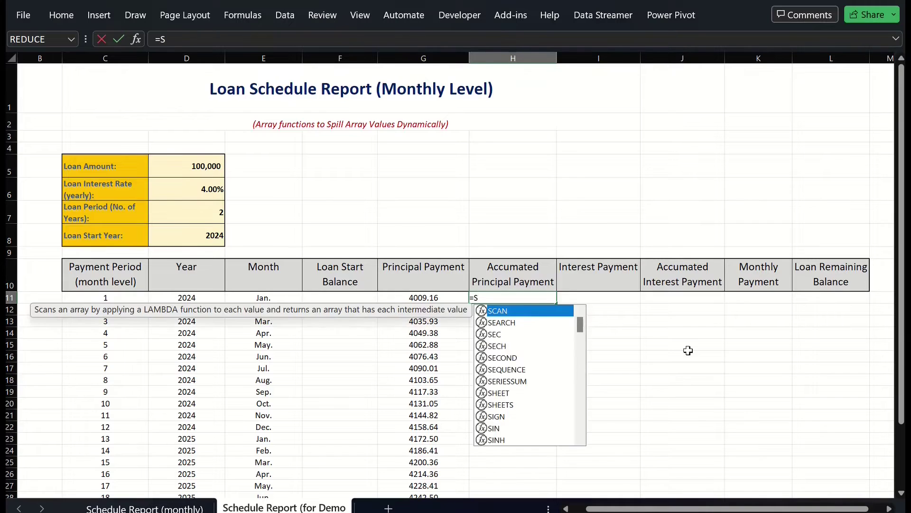
pyautogui.write('UBTOTAL')
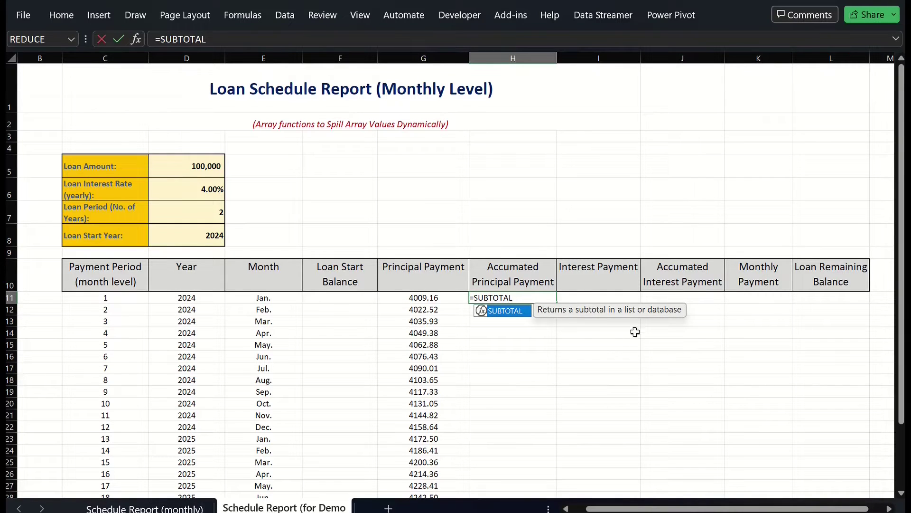
pyautogui.write('(')
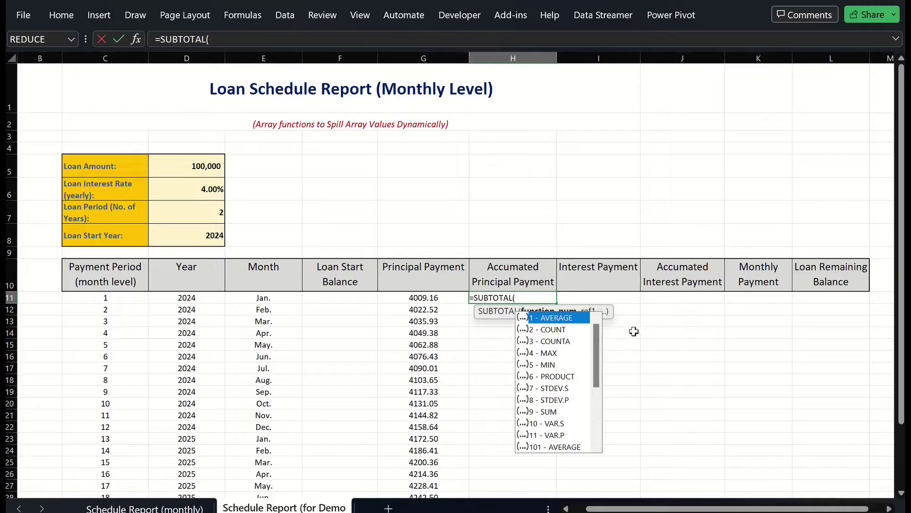
# Step: Open the help article for SUBTOTAL and examine its table of function numbers, including and ignoring hidden rows
pyautogui.click(497, 310)
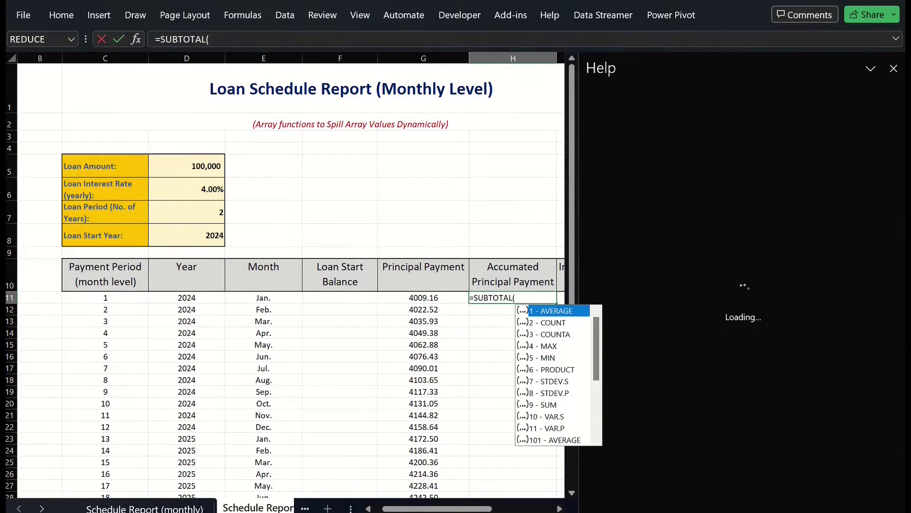
pyautogui.moveTo(894, 160); pyautogui.dragTo(901, 210)
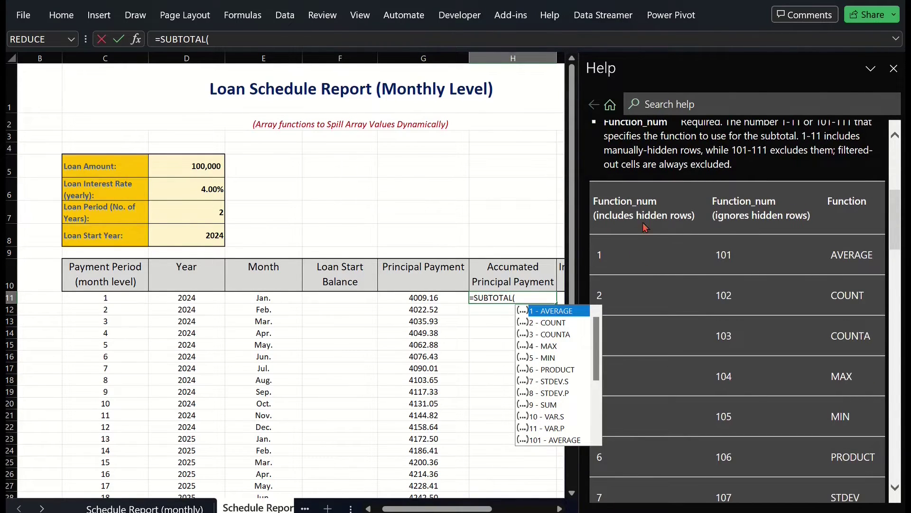
pyautogui.moveTo(897, 216); pyautogui.dragTo(904, 259)
pyautogui.scroll(-3, 600, 234)
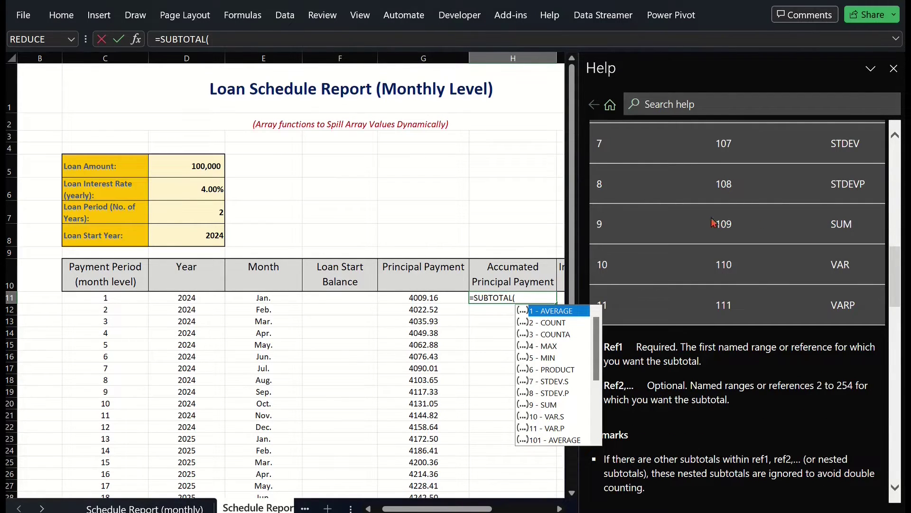
# Step: Use 9 (SUM) as the SUBTOTAL function number and nest OFFSET with reference G11#, 0 rows and 0 columns
pyautogui.doubleClick(546, 404)
pyautogui.write(',')
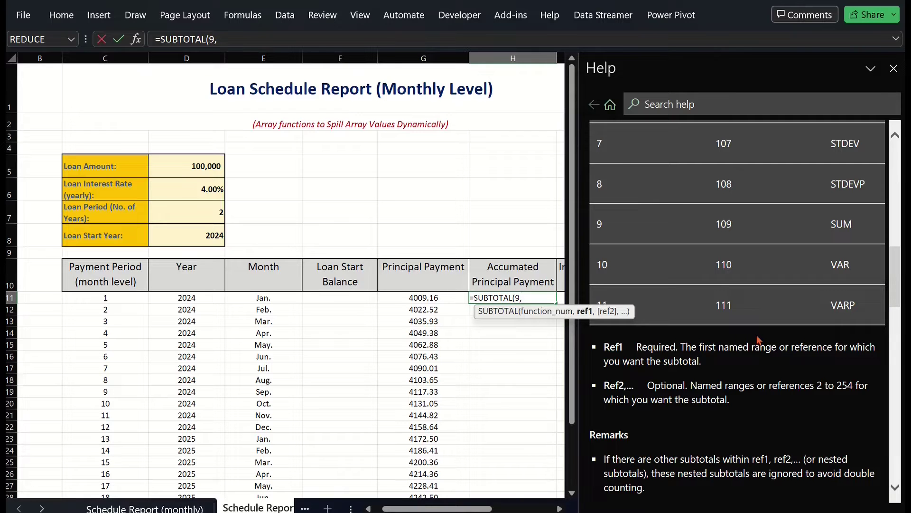
pyautogui.write('O')
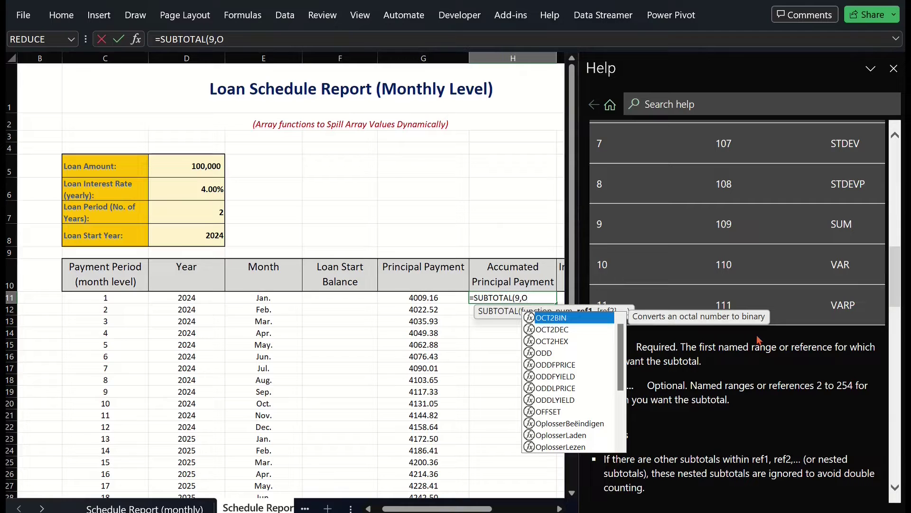
pyautogui.write('ff')
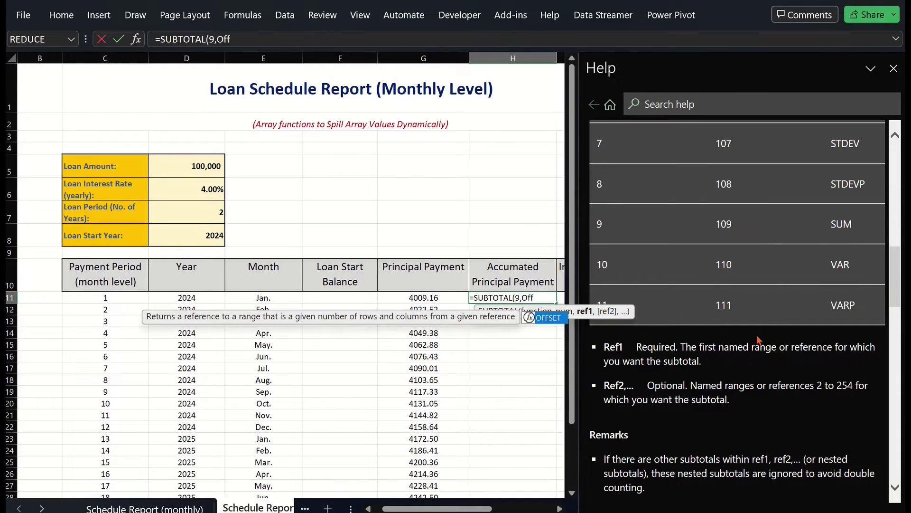
pyautogui.doubleClick(547, 317)
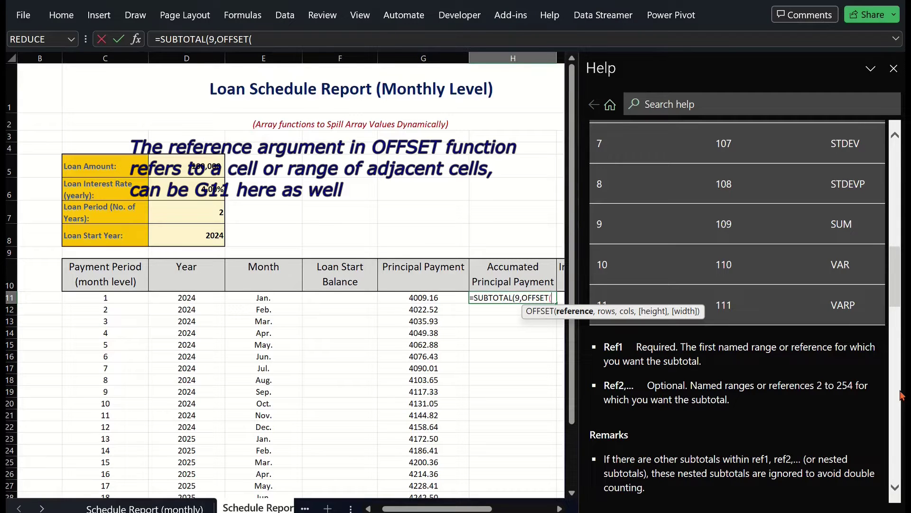
pyautogui.write('G')
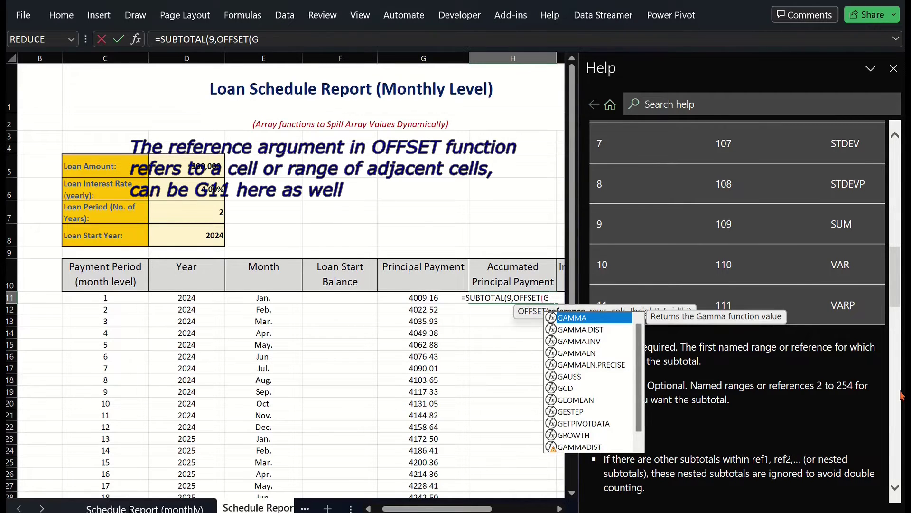
pyautogui.write('11#')
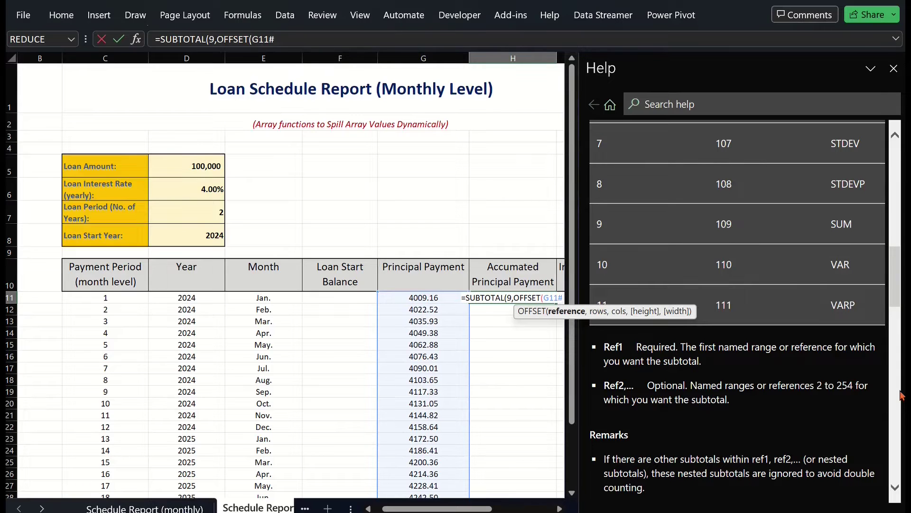
pyautogui.write(',0,0,')
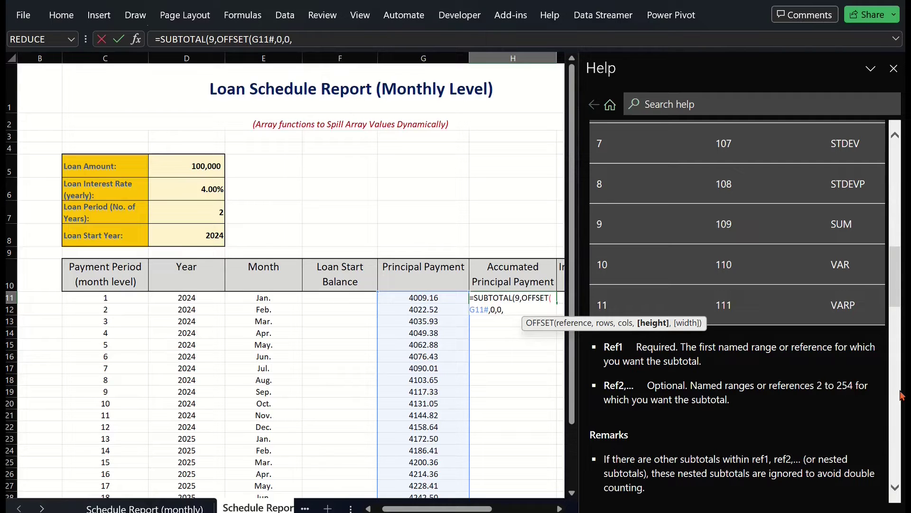
# Step: Complete the accumulated principal formula in H11 with SEQUENCE(ROWS(G11#)) as the OFFSET height, and close the help pane
pyautogui.write('SEQ')
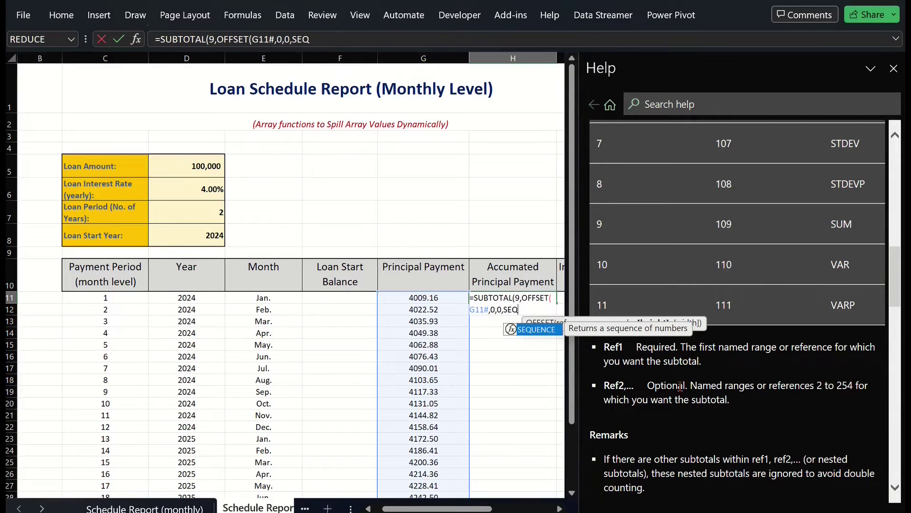
pyautogui.doubleClick(543, 335)
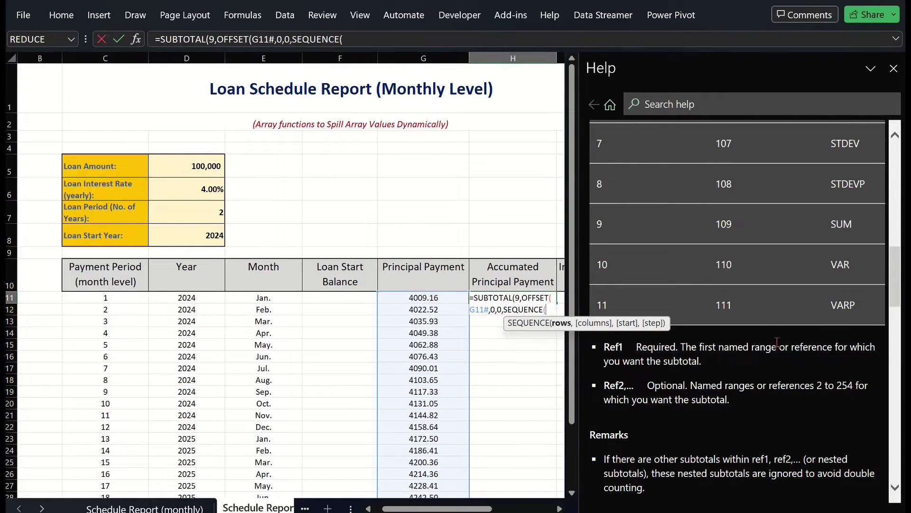
pyautogui.write('RO')
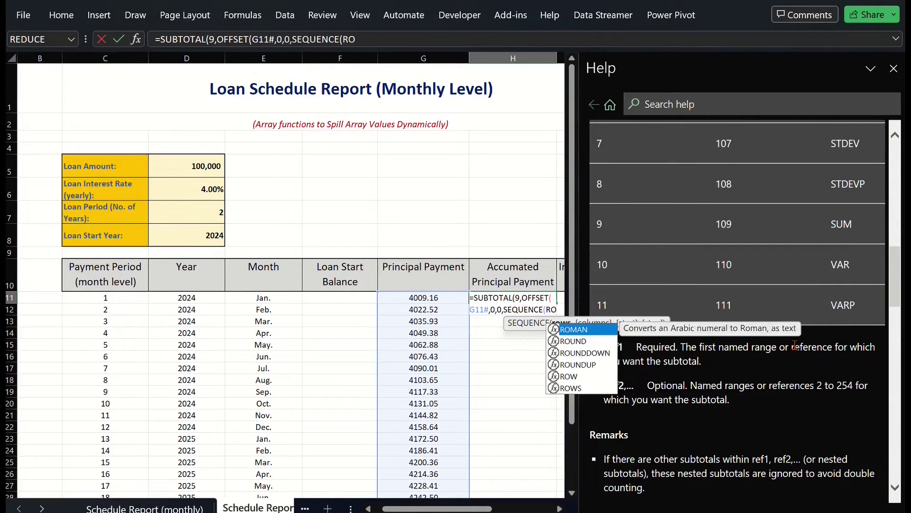
pyautogui.write('WS(')
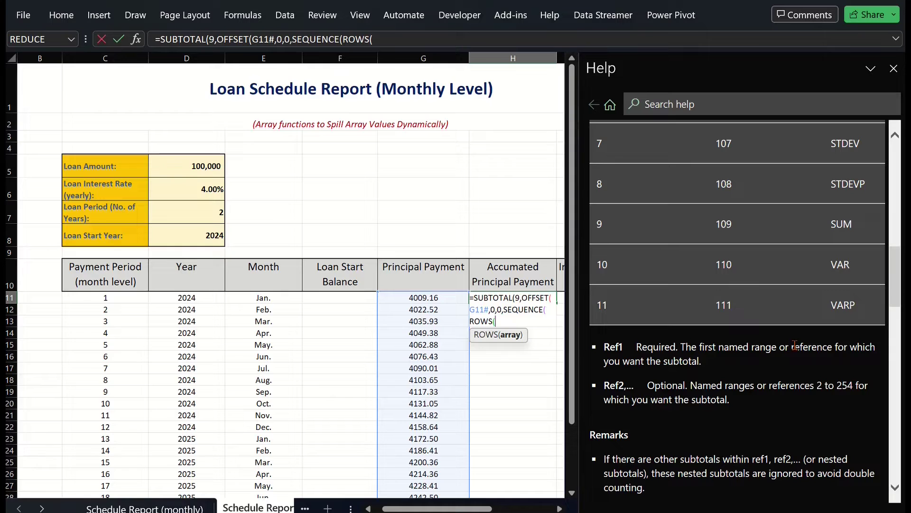
pyautogui.write('G11#')
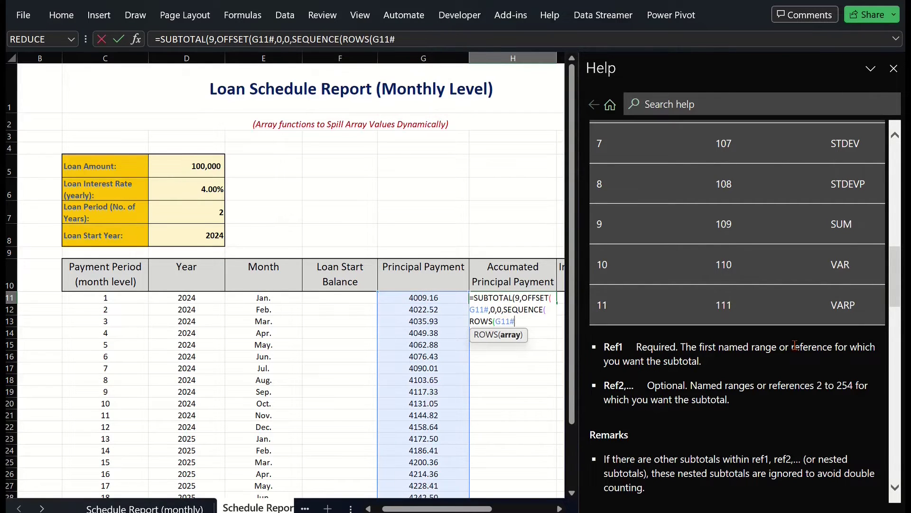
pyautogui.write(')))')
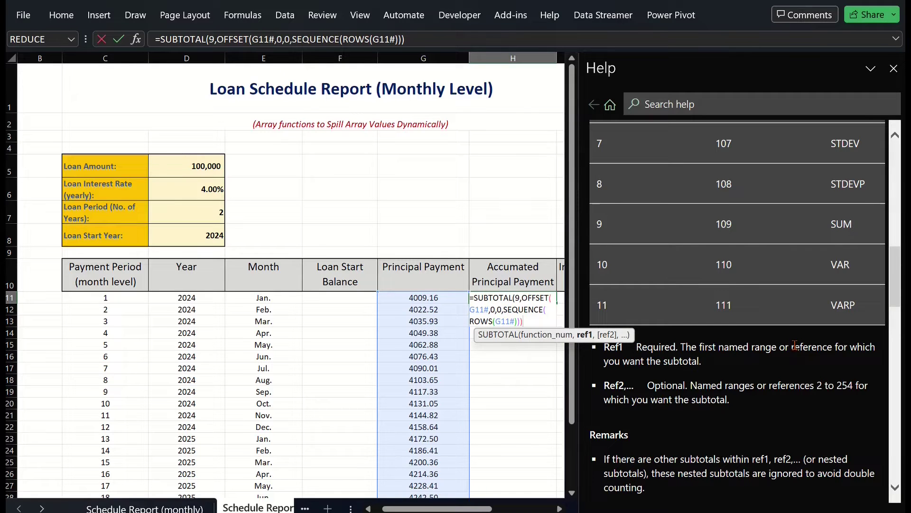
pyautogui.write(')')
pyautogui.press('Return')
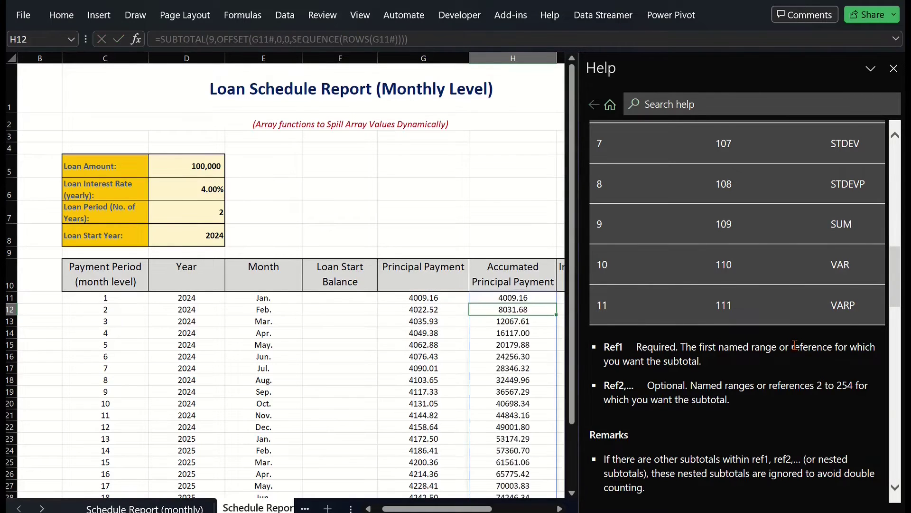
pyautogui.click(894, 68)
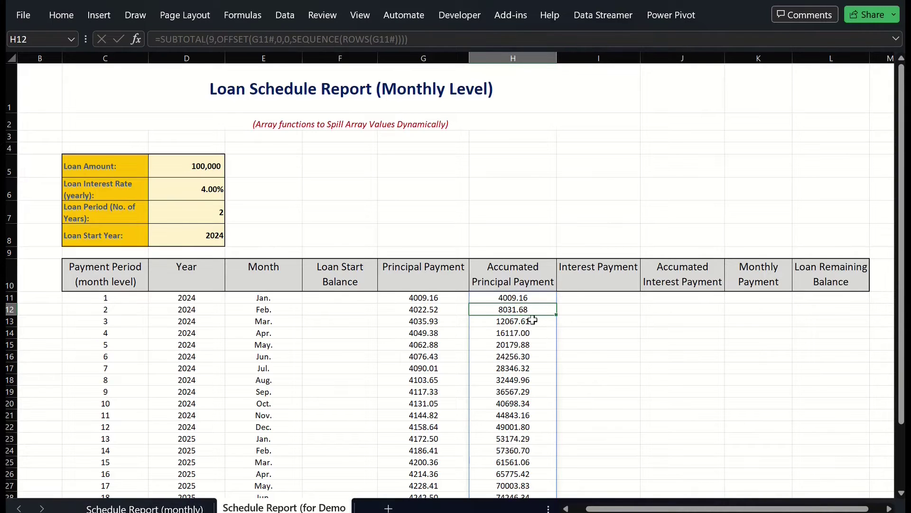
# Step: Replace SEQUENCE(ROWS(G11#)) in the H11 formula with the payment period array C11# as the OFFSET height
pyautogui.scroll(-1, 532, 321)
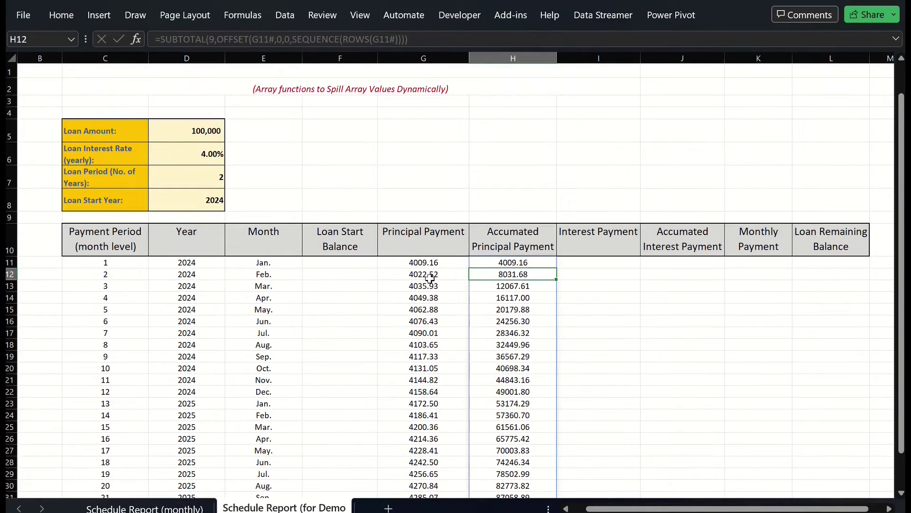
pyautogui.scroll(-1, 518, 285)
pyautogui.scroll(-1, 511, 288)
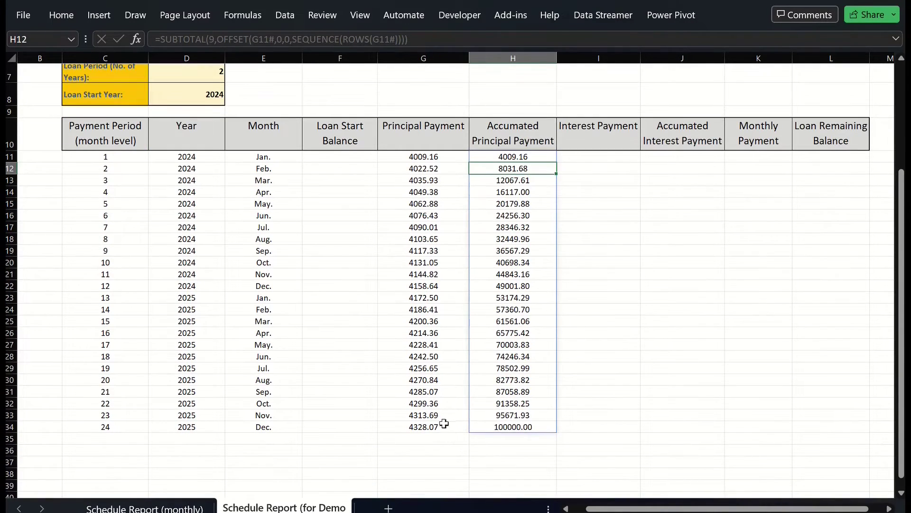
pyautogui.scroll(2, 543, 385)
pyautogui.scroll(1, 544, 386)
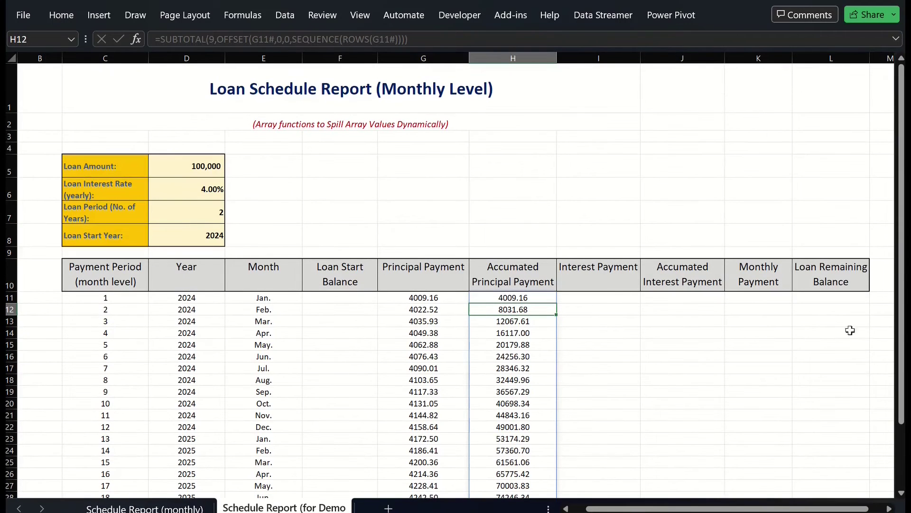
pyautogui.click(523, 297)
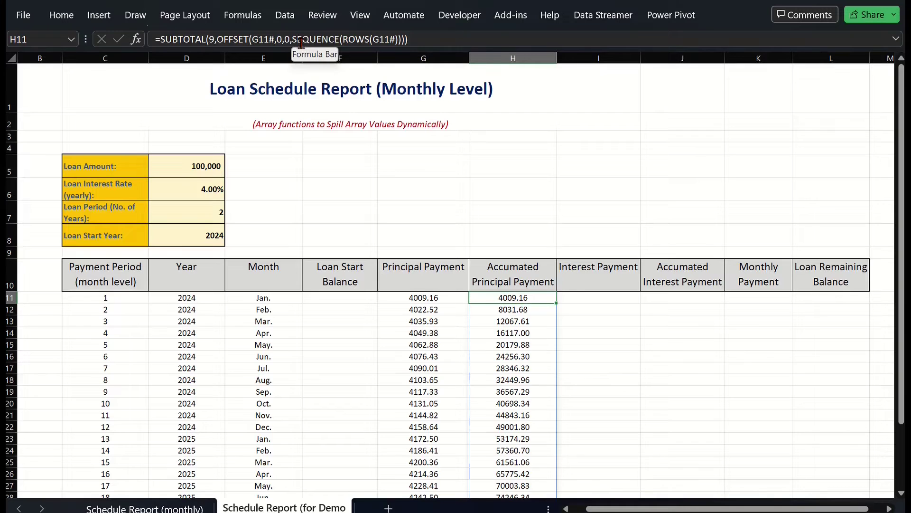
pyautogui.moveTo(294, 39); pyautogui.dragTo(403, 40)
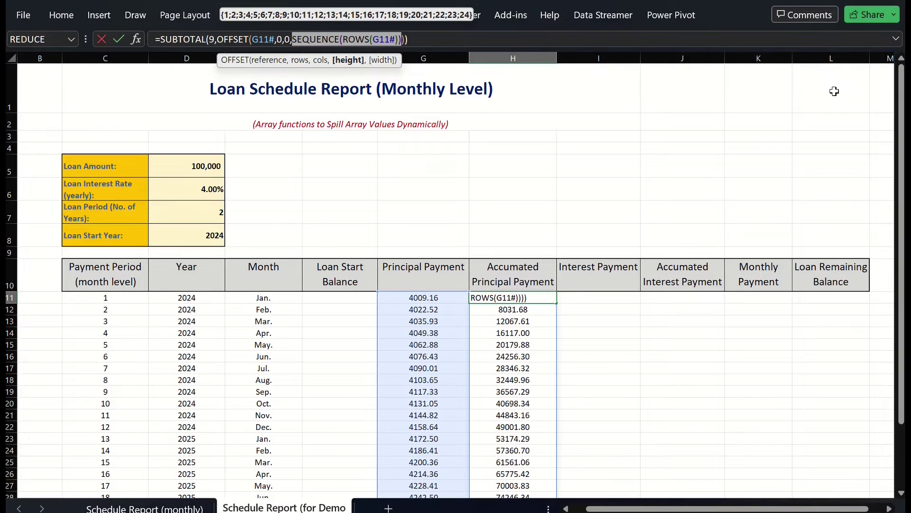
pyautogui.press('BackSpace')
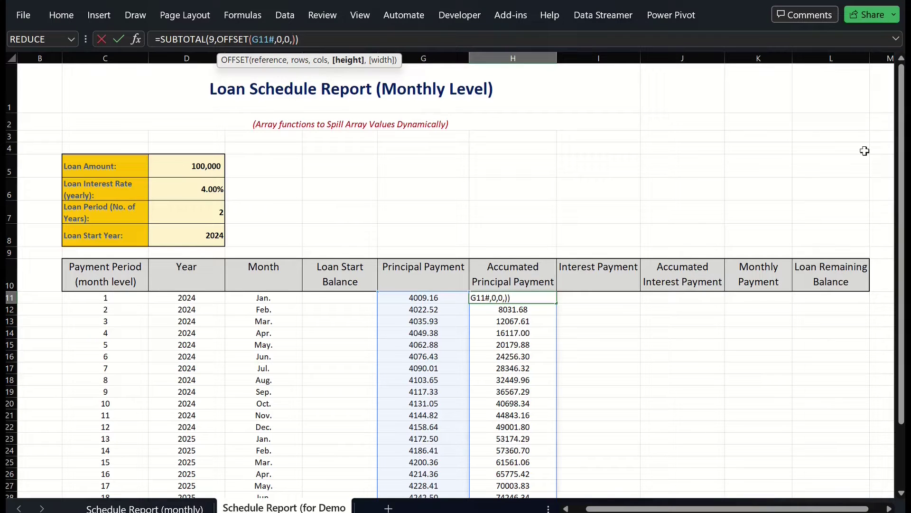
pyautogui.write('C')
pyautogui.write('11#')
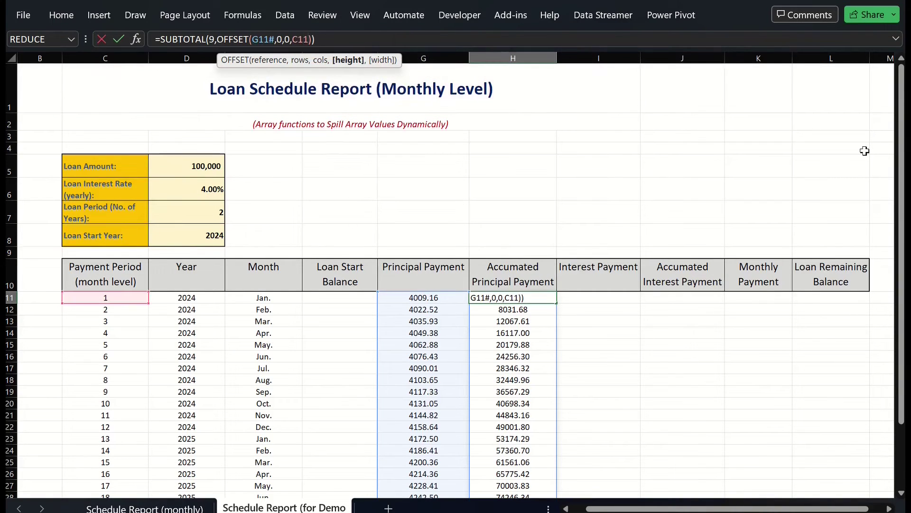
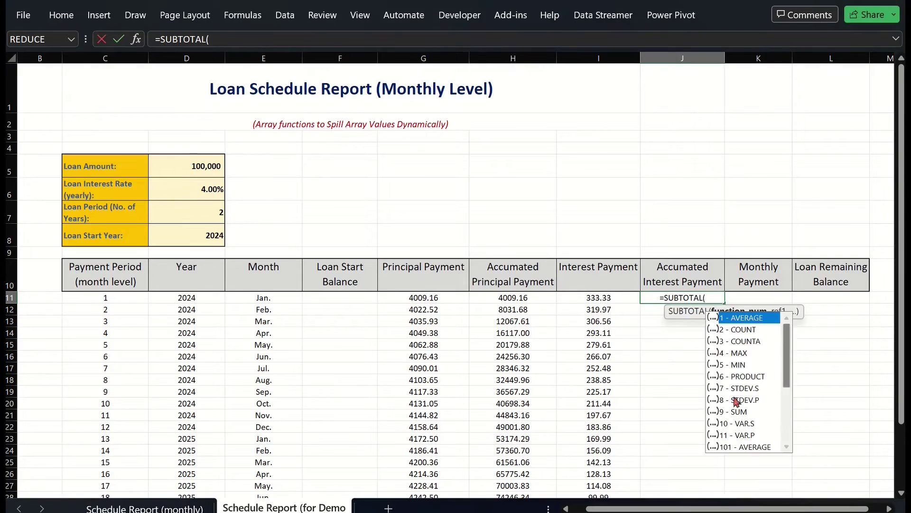
# Step: Complete the accumulated interest SUBTOTAL formula in J11 with function number 9 and OFFSET(I11#,0,0,SEQUENCE(ROWS(I11#)))
pyautogui.write('offset(')
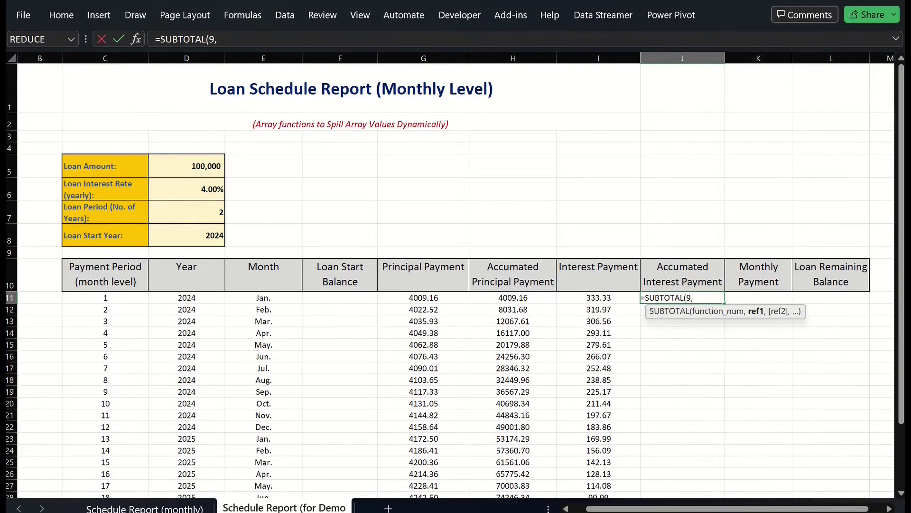
pyautogui.write('I')
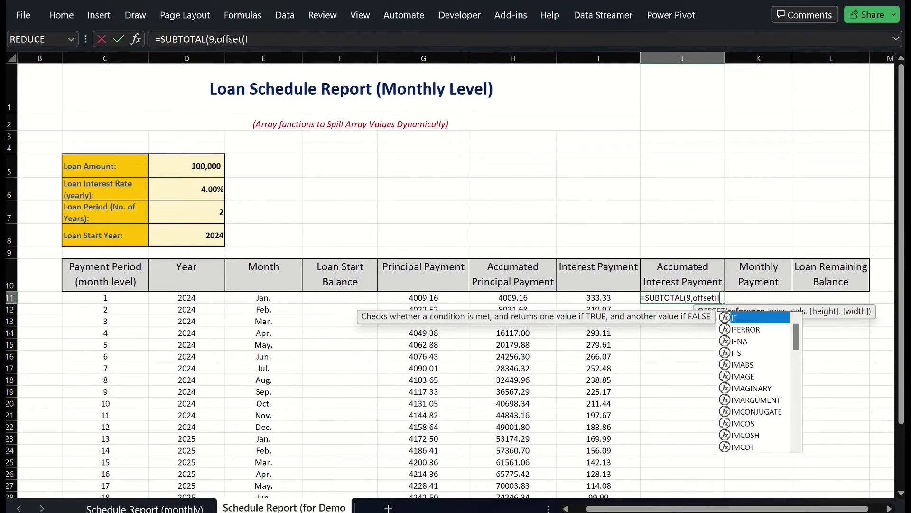
pyautogui.write('11#,0,0,S')
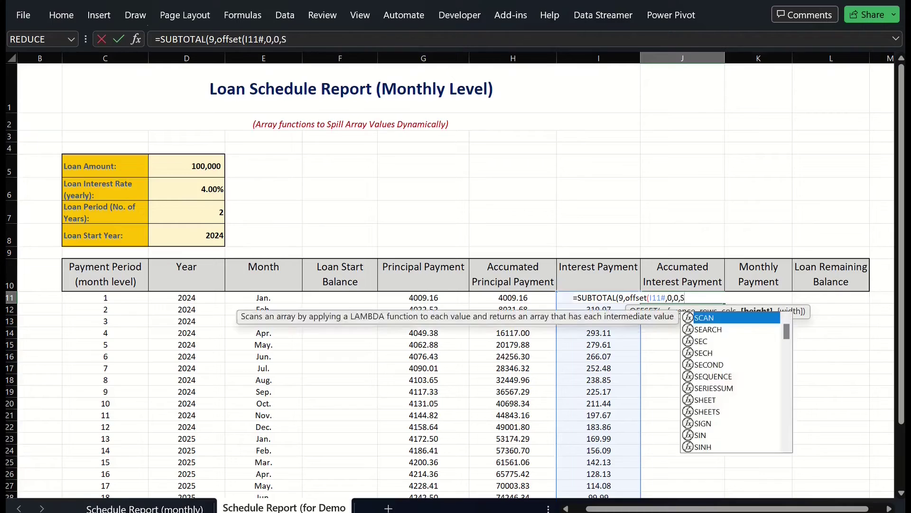
pyautogui.write('EQUENCE(ROWS(')
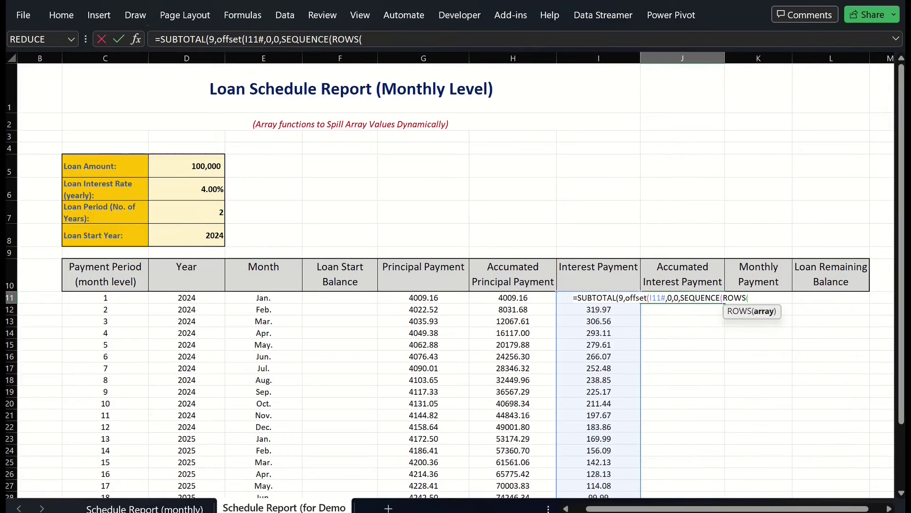
pyautogui.write('I11#))))')
pyautogui.press('Return')
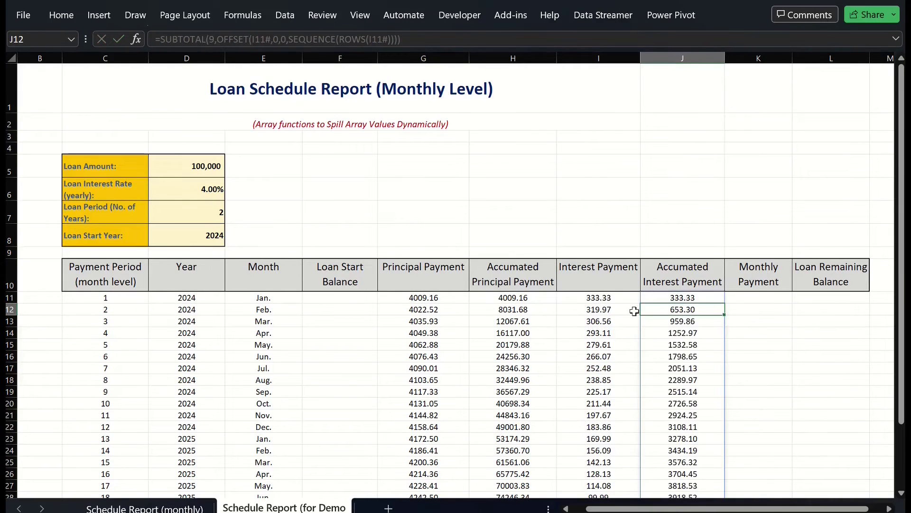
pyautogui.moveTo(904, 289); pyautogui.dragTo(903, 316)
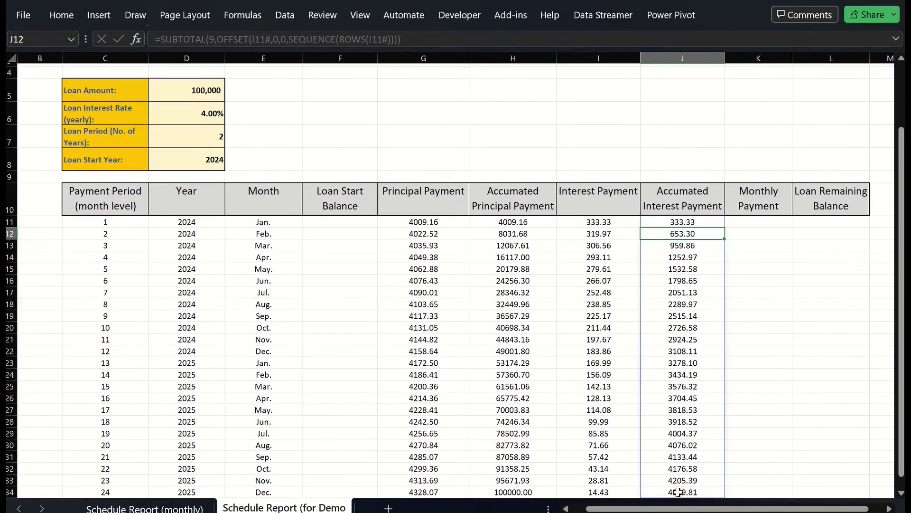
pyautogui.moveTo(903, 375); pyautogui.dragTo(903, 309)
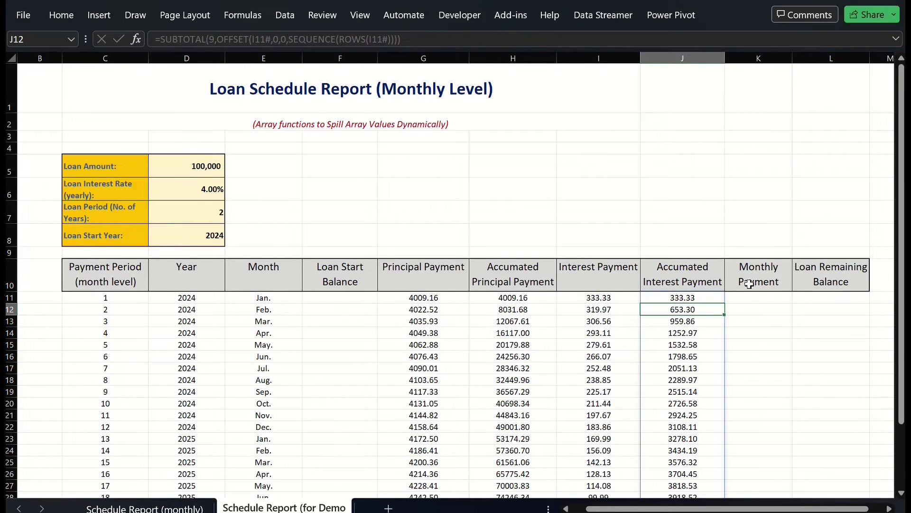
# Step: Fill the Monthly Payment column from K11 with the sum of the principal and interest arrays, =G11#+I11#
pyautogui.click(765, 299)
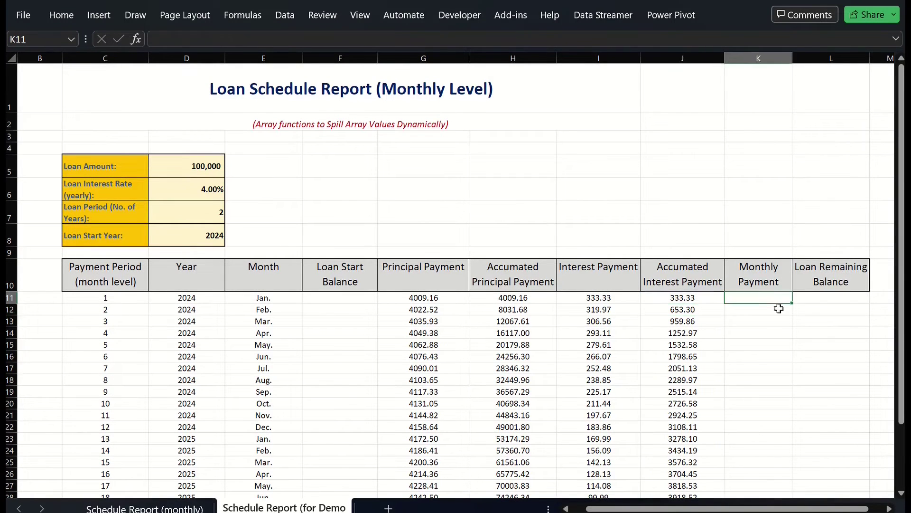
pyautogui.write('=')
pyautogui.write('G11#')
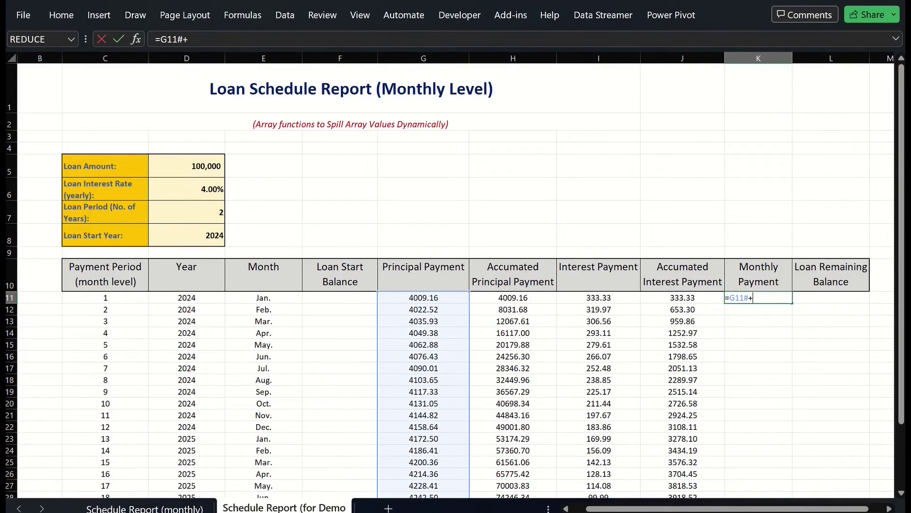
pyautogui.write('+I11#')
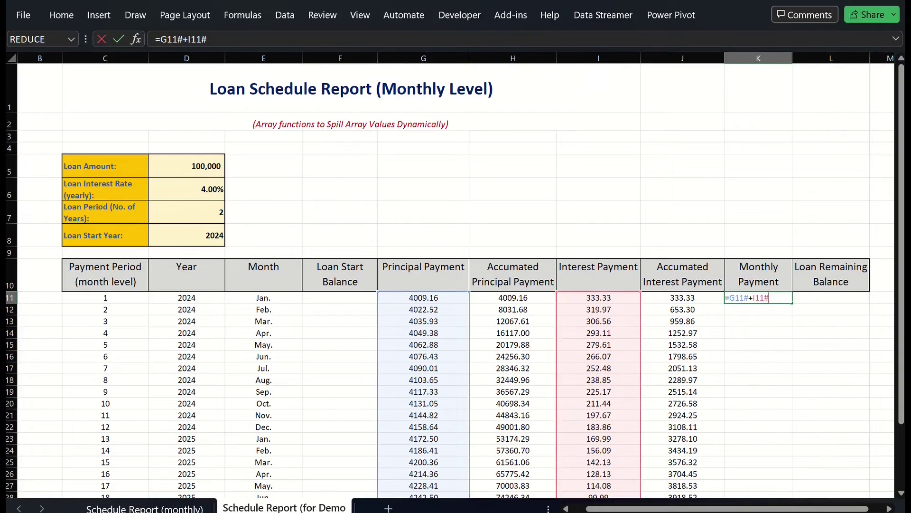
pyautogui.press('Return')
pyautogui.moveTo(900, 238); pyautogui.dragTo(901, 284)
# Step: Fill the Loan Remaining Balance column from L11 with the loan amount minus accumulated principal, =D5-H11#
pyautogui.click(824, 297)
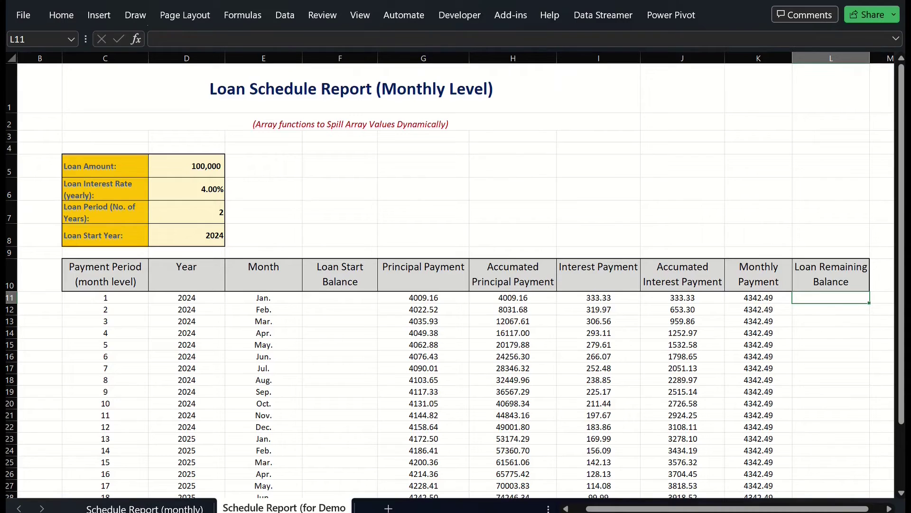
pyautogui.write('=')
pyautogui.click(200, 169)
pyautogui.write('-')
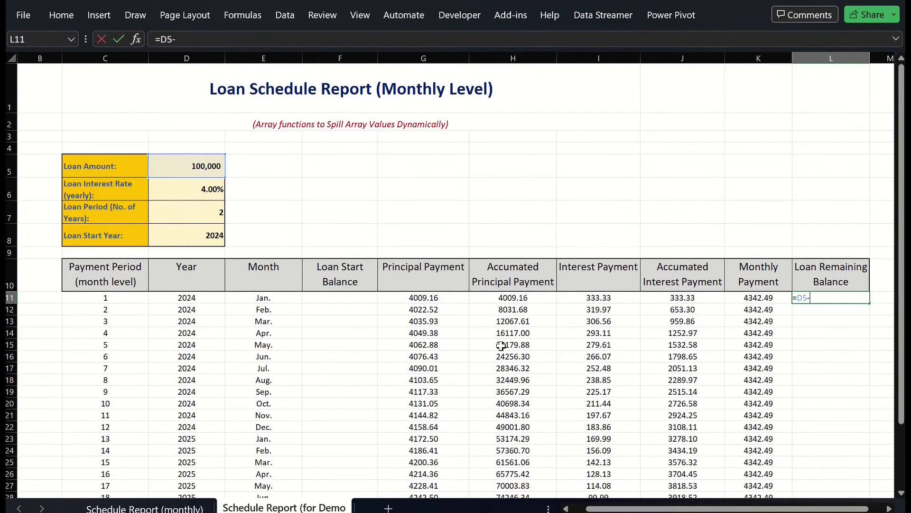
pyautogui.write('H11#')
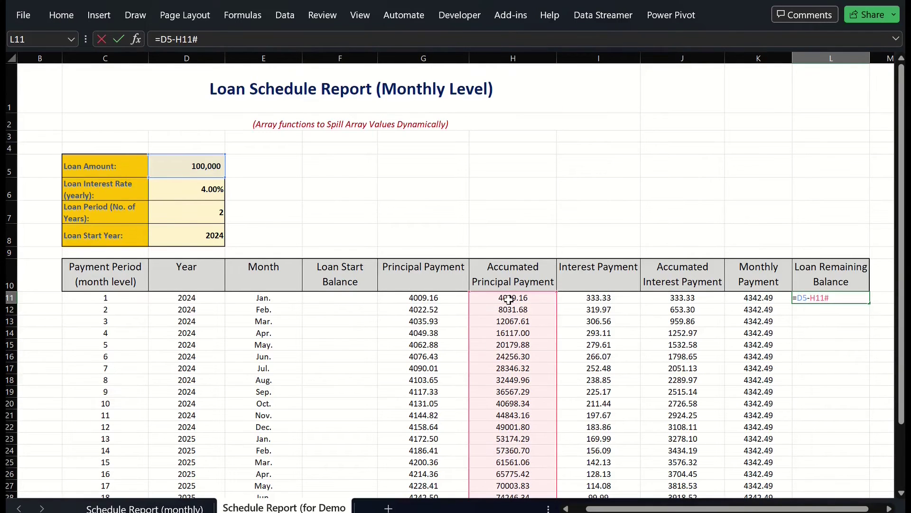
pyautogui.press('Return')
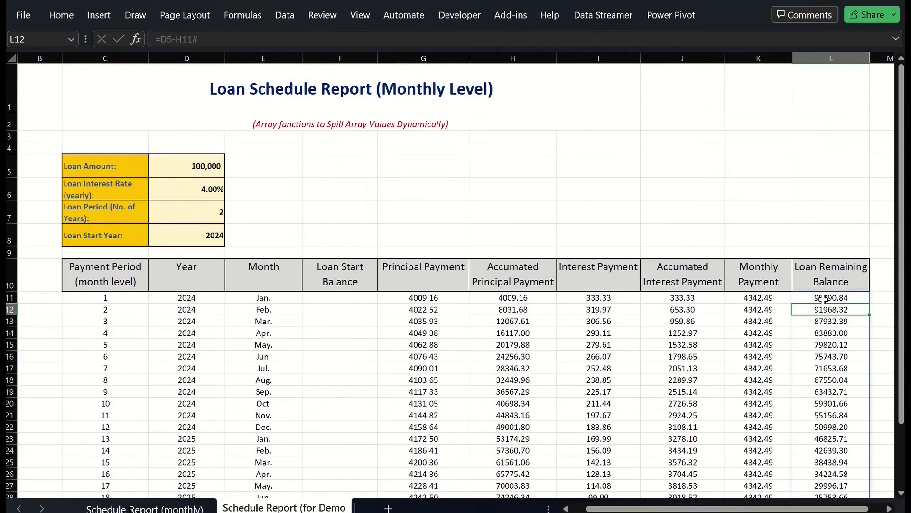
pyautogui.moveTo(901, 285); pyautogui.dragTo(902, 222)
# Step: Fill the Loan Start Balance column from F11 with remaining balance plus principal payment, =L11#+G11#
pyautogui.click(337, 297)
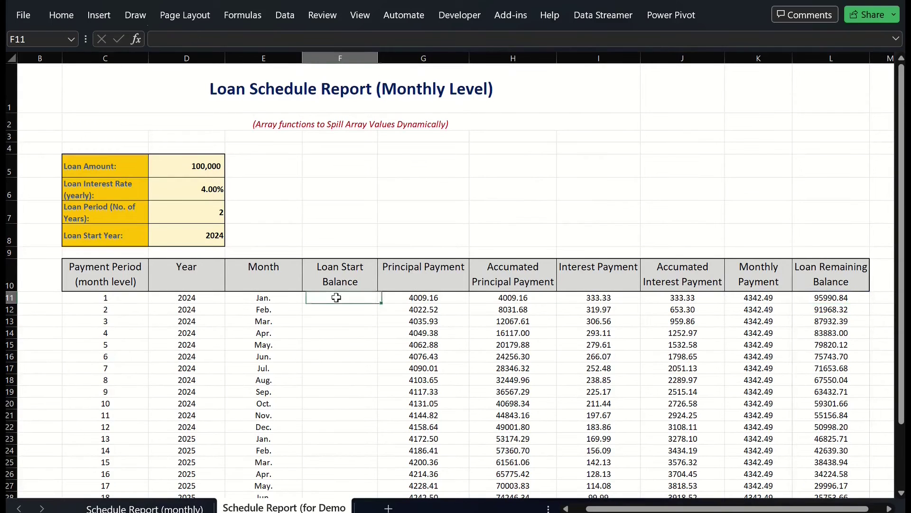
pyautogui.write('=')
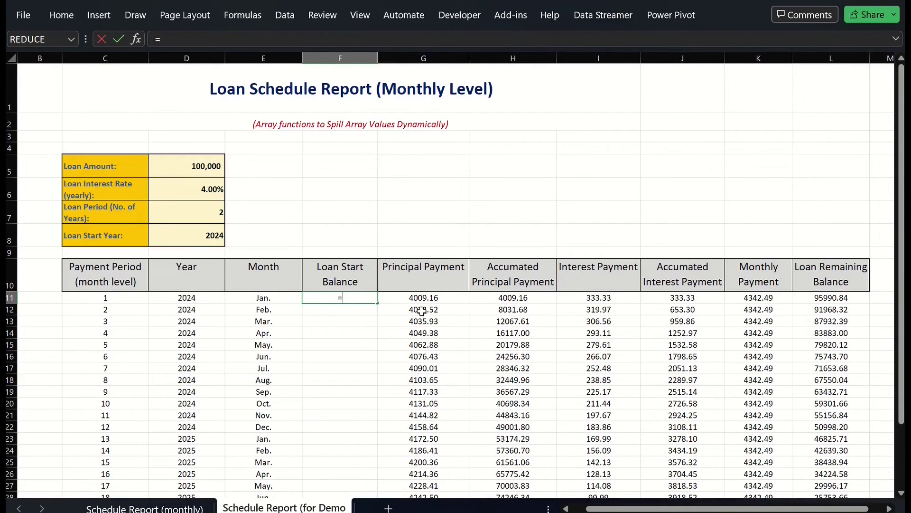
pyautogui.write('L11#')
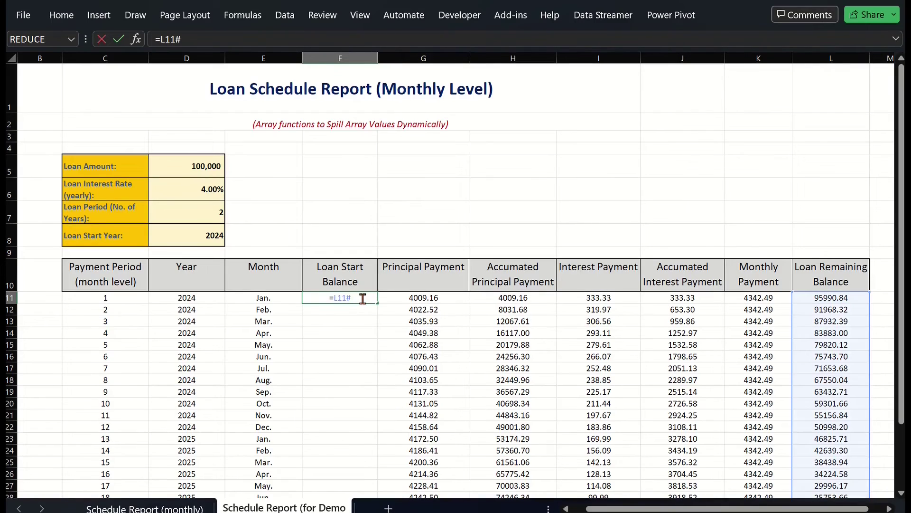
pyautogui.write('+')
pyautogui.click(435, 298)
pyautogui.write('#')
pyautogui.press('Return')
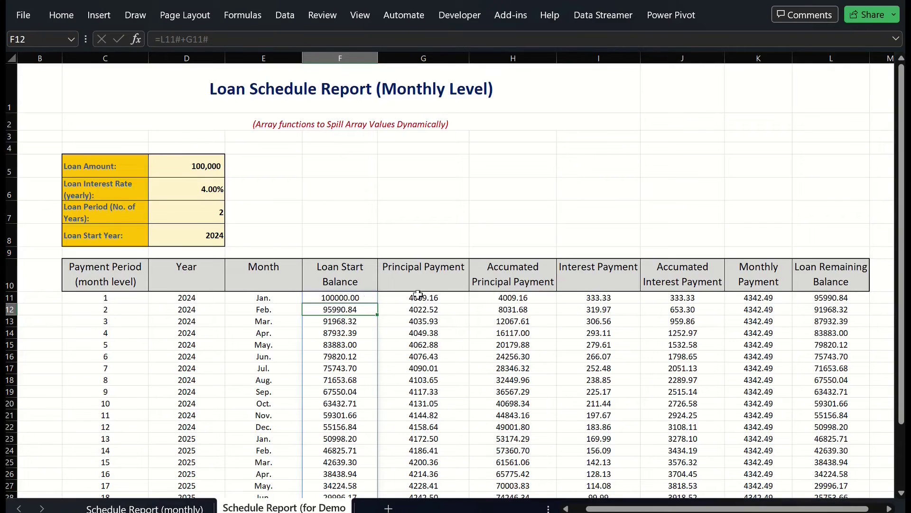
pyautogui.moveTo(902, 237); pyautogui.dragTo(903, 341)
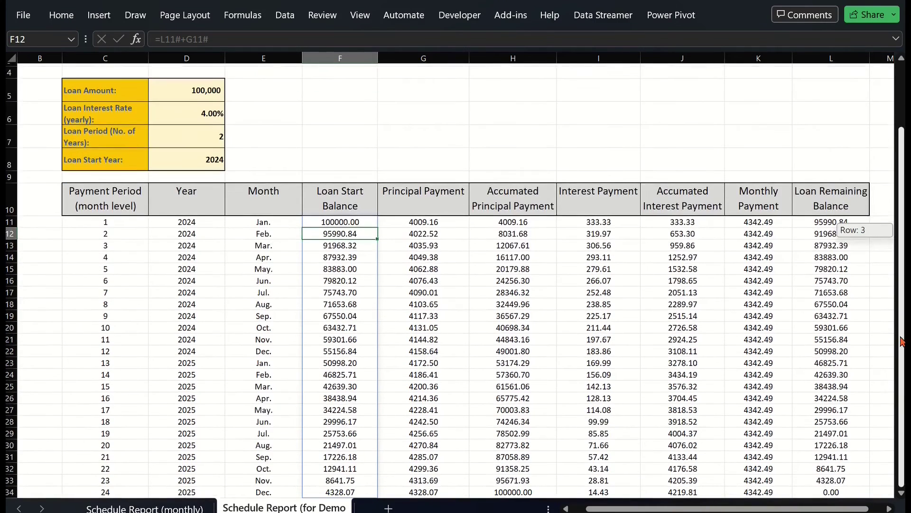
# Step: Change the loan inputs to a loan amount of 50,000 in D5 and a yearly interest rate of 3% in D6
pyautogui.moveTo(903, 302); pyautogui.dragTo(903, 238)
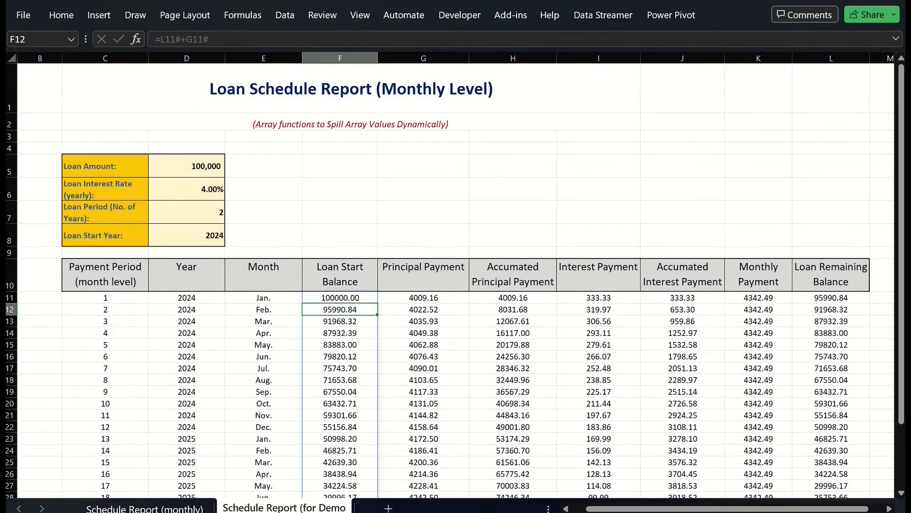
pyautogui.click(503, 216)
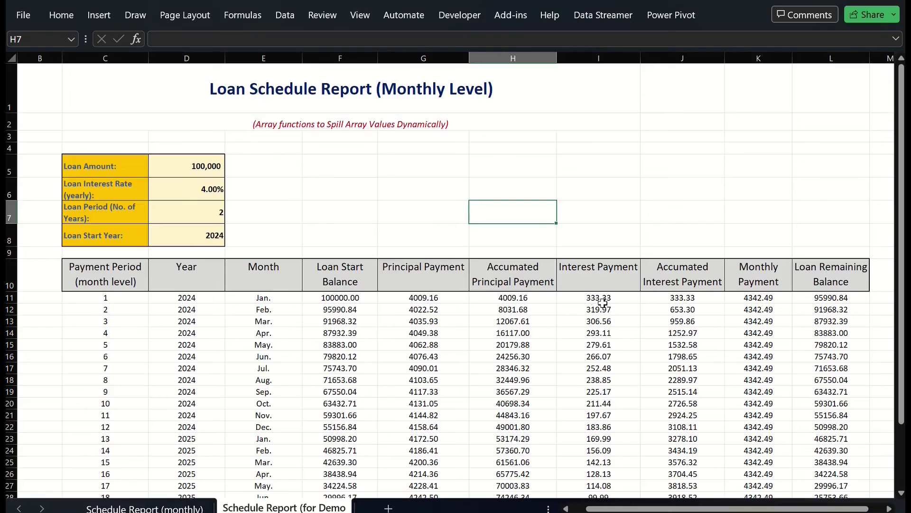
pyautogui.scroll(-1, 602, 302)
pyautogui.scroll(-3, 602, 302)
pyautogui.scroll(3, 602, 302)
pyautogui.click(195, 131)
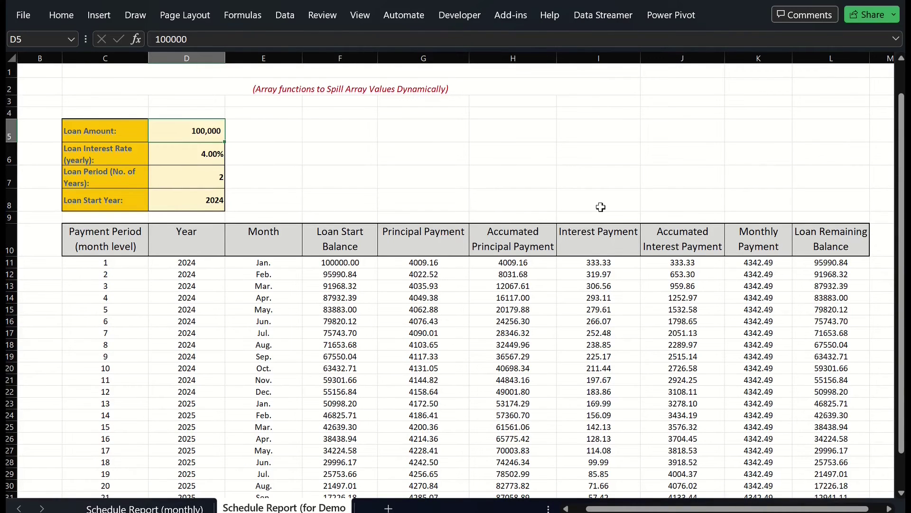
pyautogui.write('50000')
pyautogui.press('Return')
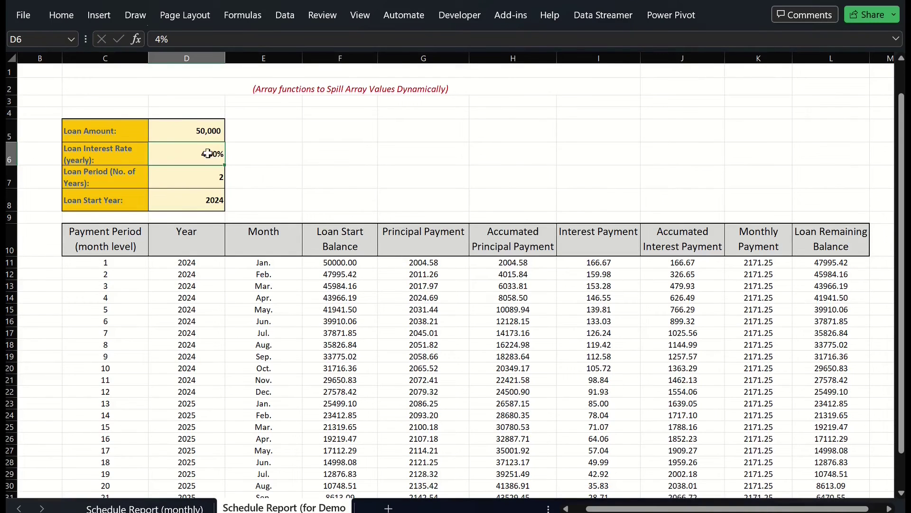
pyautogui.write('3')
pyautogui.press('Return')
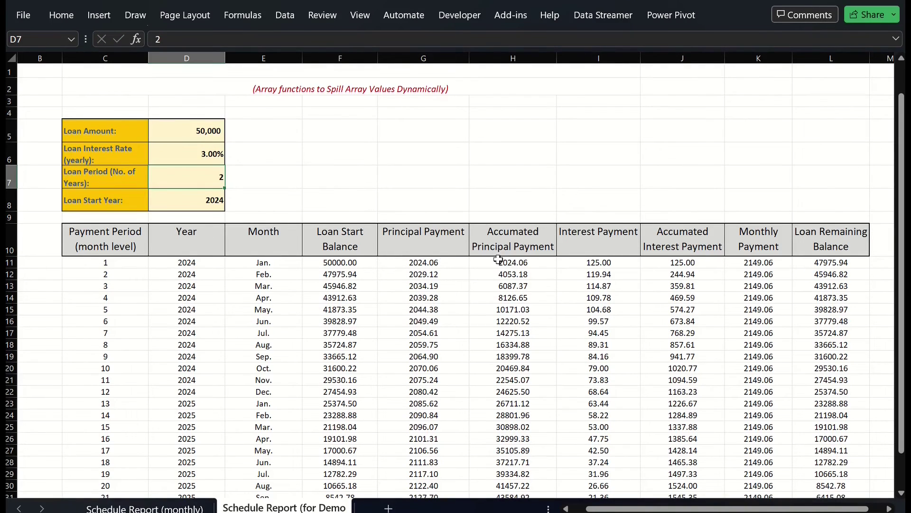
# Step: Set the loan period to 1 year in D7 and the loan start year to 2023 in D8
pyautogui.write('1')
pyautogui.press('Return')
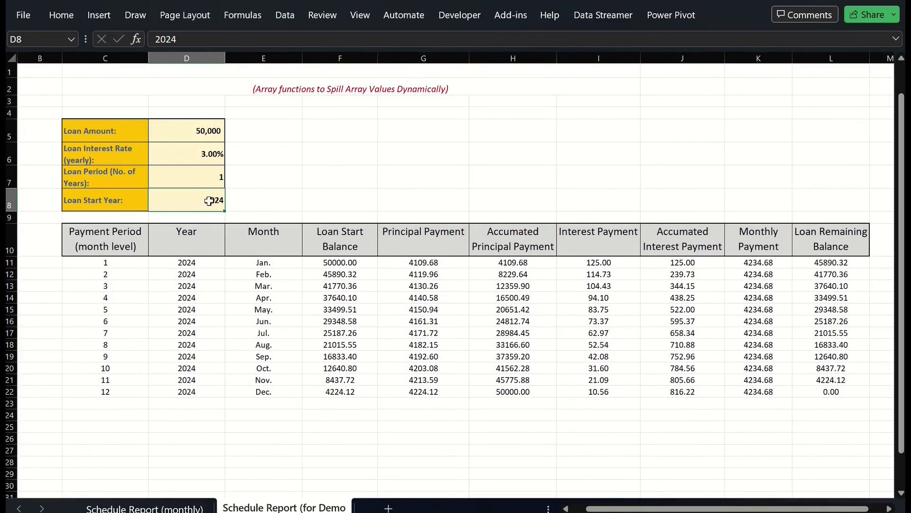
pyautogui.write('2023')
pyautogui.press('Return')
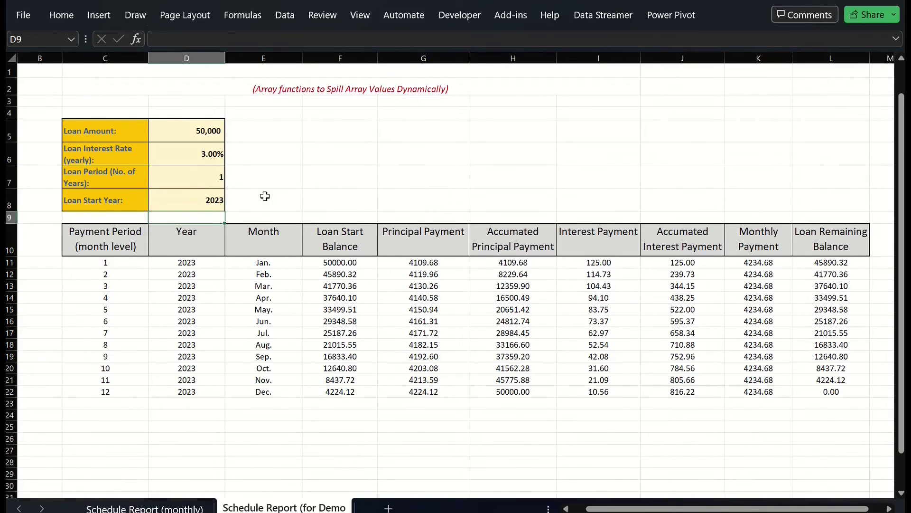
# Step: Extend the loan period in D7 to 4 years
pyautogui.press('Up')
pyautogui.press('Up')
pyautogui.write('4')
pyautogui.press('Return')
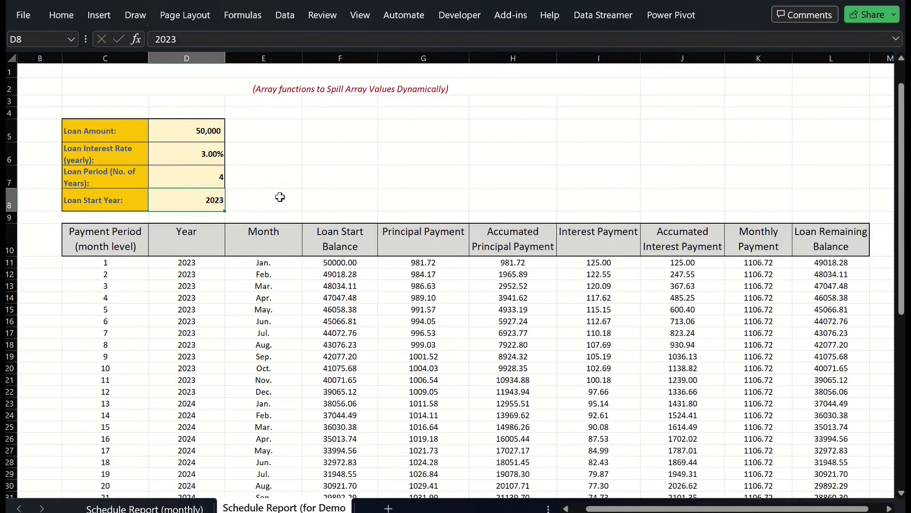
# Step: Review the row 11 spill formulas for accumulated principal, accumulated interest, monthly payment, remaining balance and start balance
pyautogui.moveTo(904, 206); pyautogui.dragTo(893, 176)
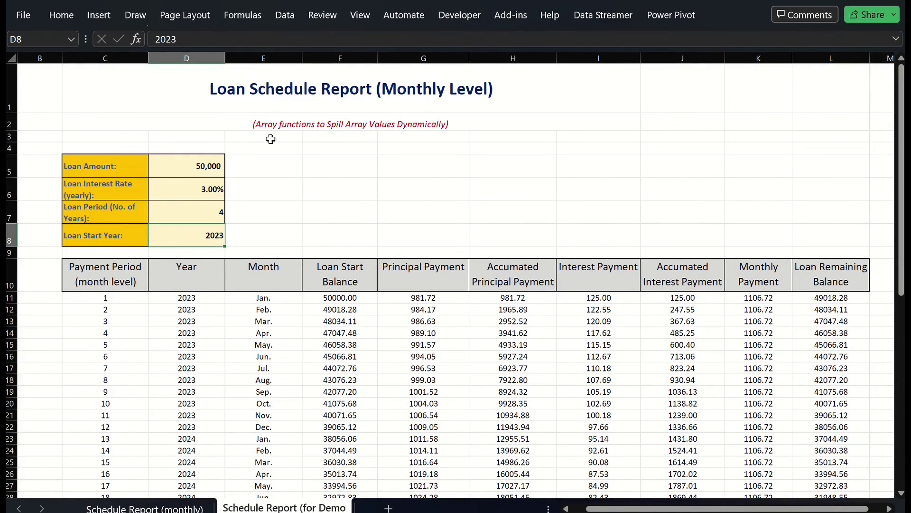
pyautogui.click(513, 298)
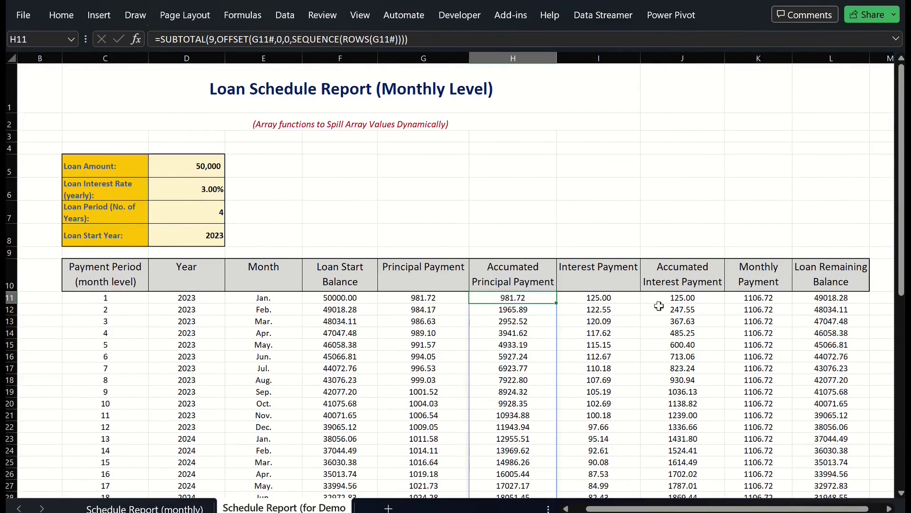
pyautogui.click(677, 300)
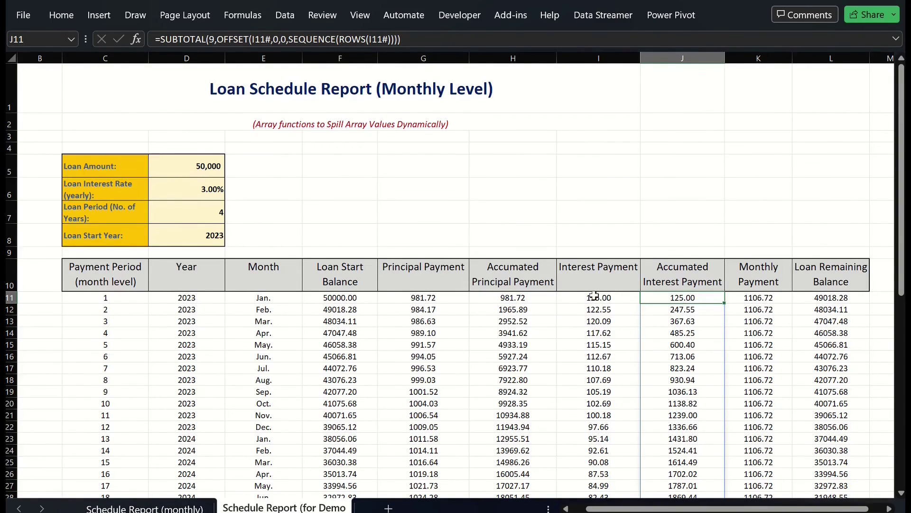
pyautogui.click(772, 301)
pyautogui.click(829, 299)
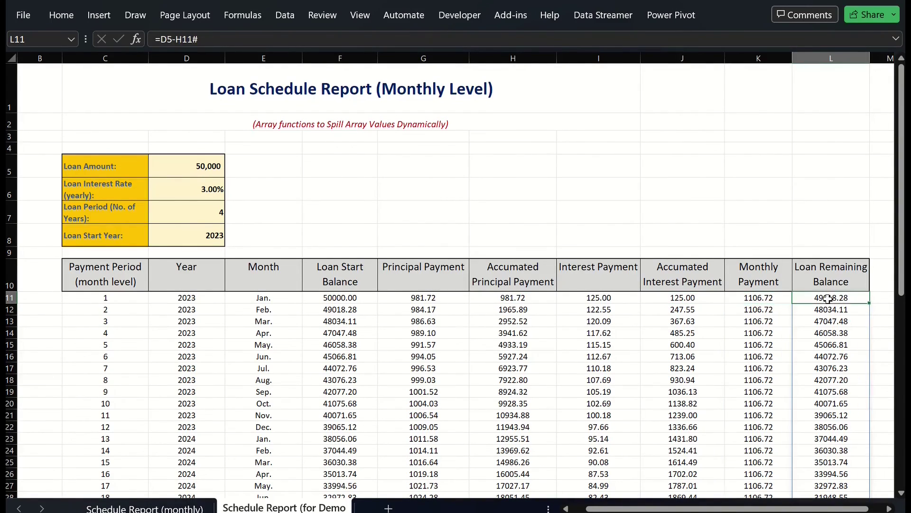
pyautogui.click(340, 298)
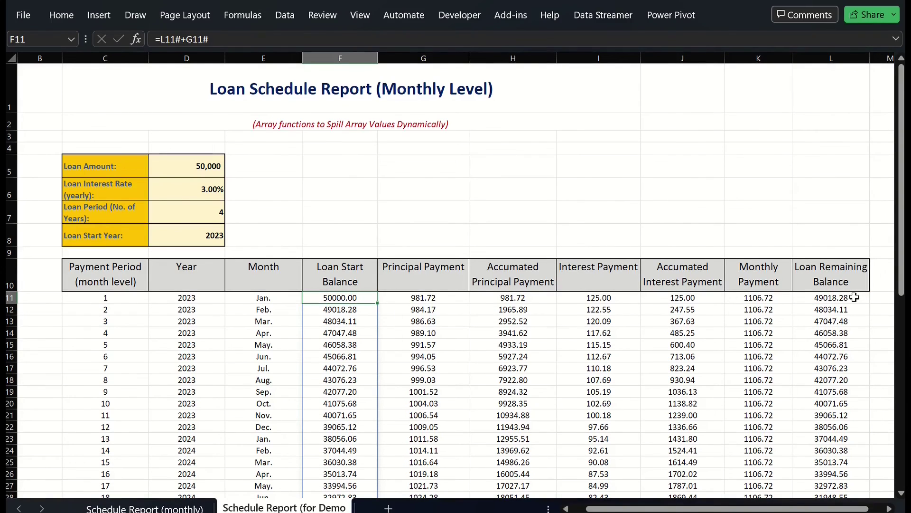
# Step: Set the loan amount in D5 to 100,000
pyautogui.click(190, 169)
pyautogui.write('100,000')
pyautogui.press('Return')
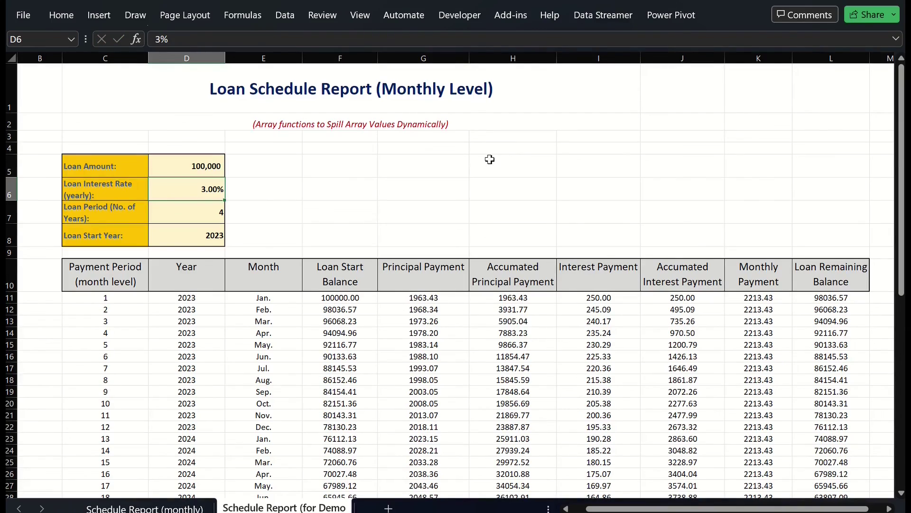